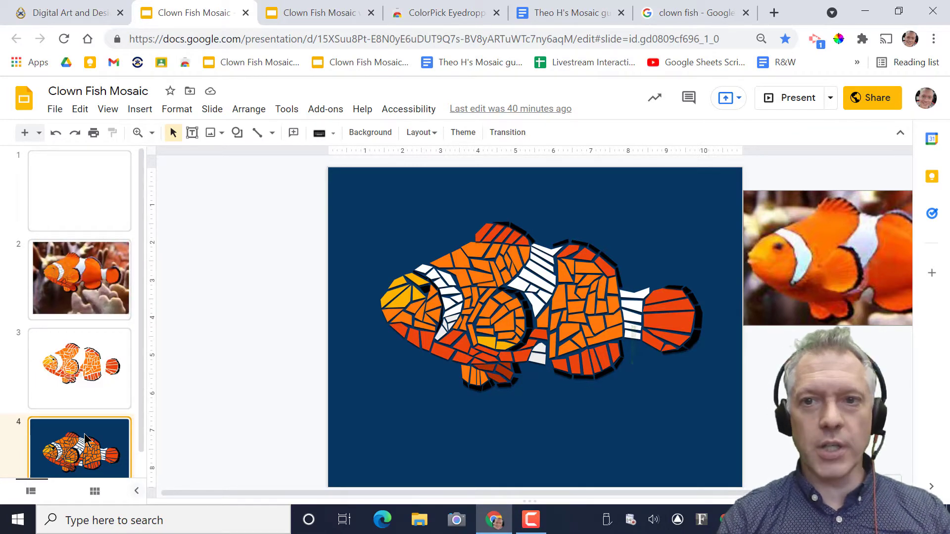
Search Google for 'wolf profile' in a new tab
left_click(698, 14)
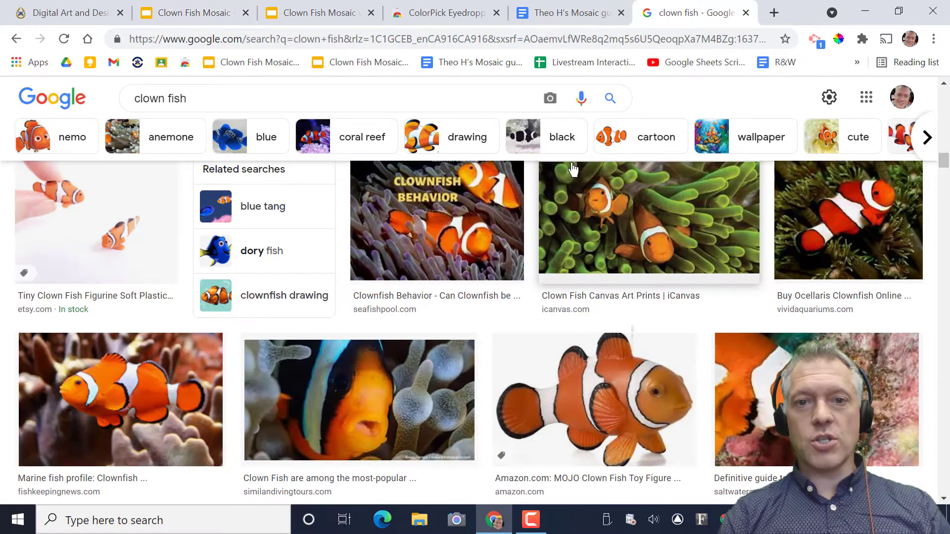
left_click(199, 99)
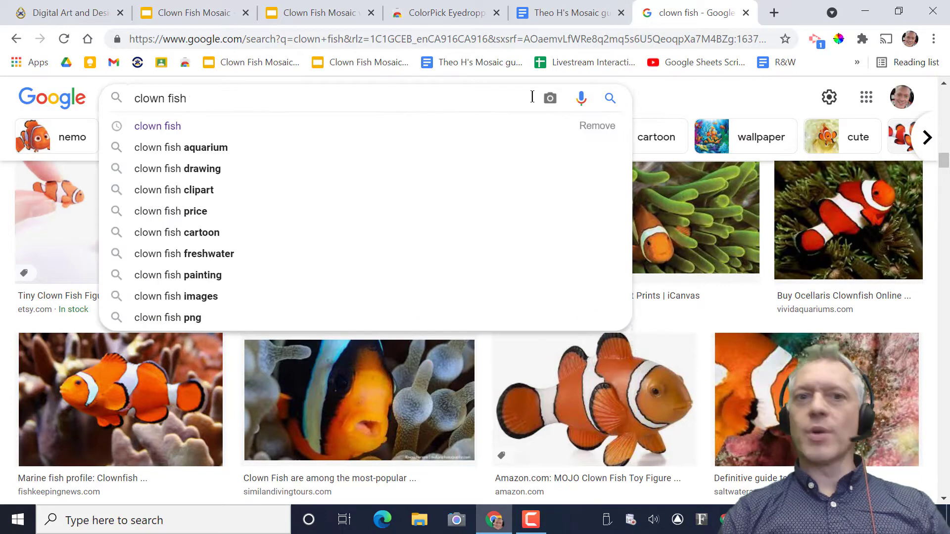
left_click(769, 14)
type("wolf")
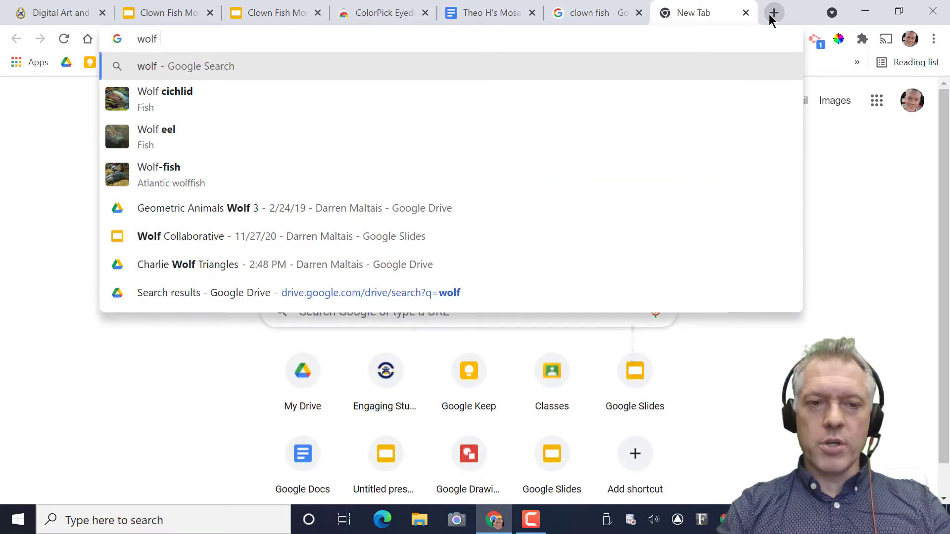
key("Return")
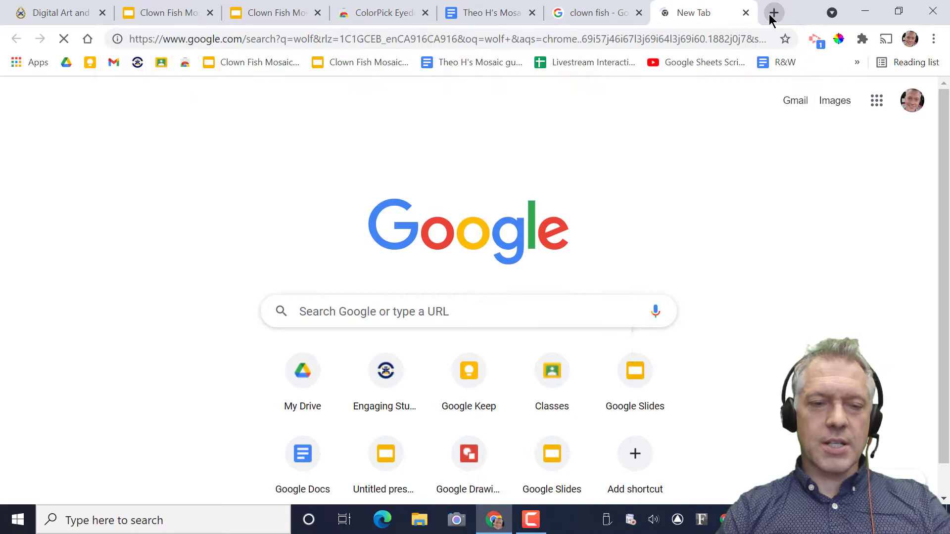
left_click(248, 108)
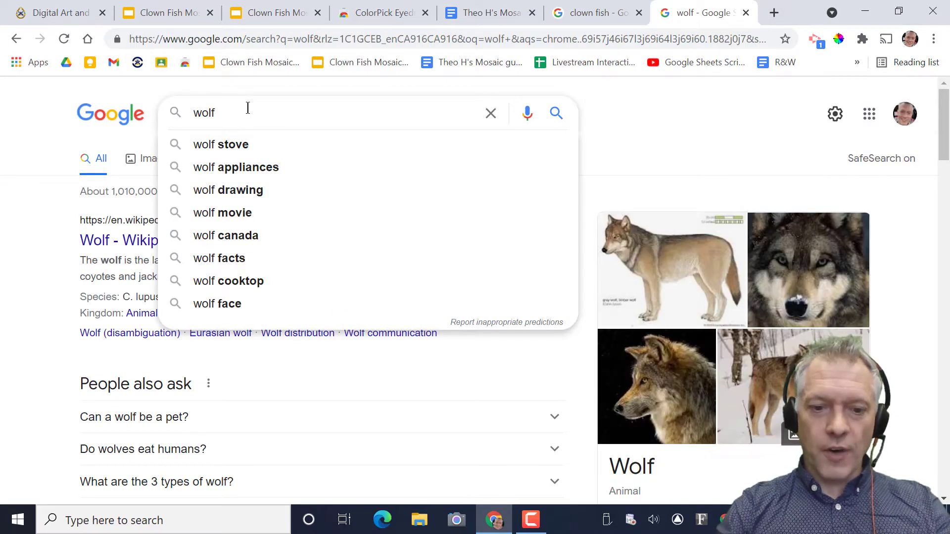
type("profile")
key("Return")
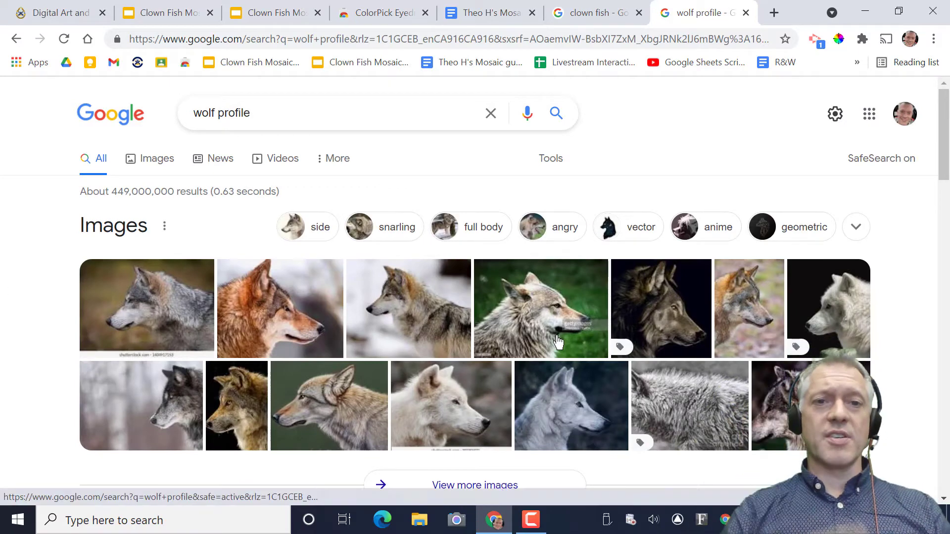
Back in the clown fish results, copy the Fishkeeping News clownfish photo
left_click(605, 12)
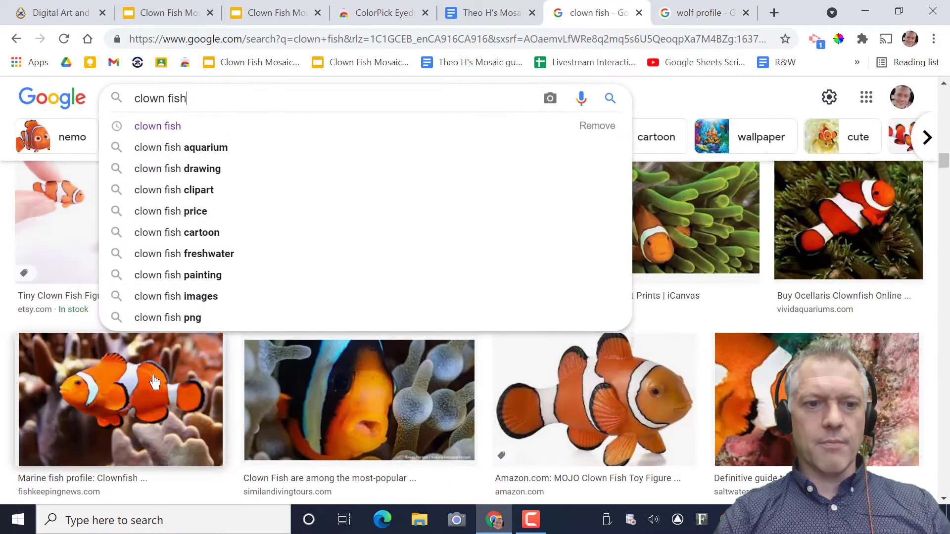
left_click(98, 397)
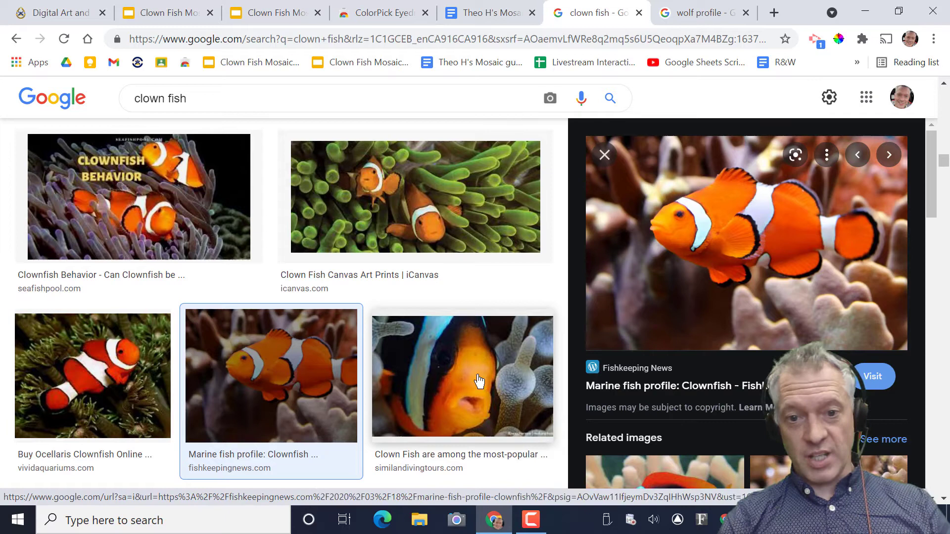
right_click(816, 205)
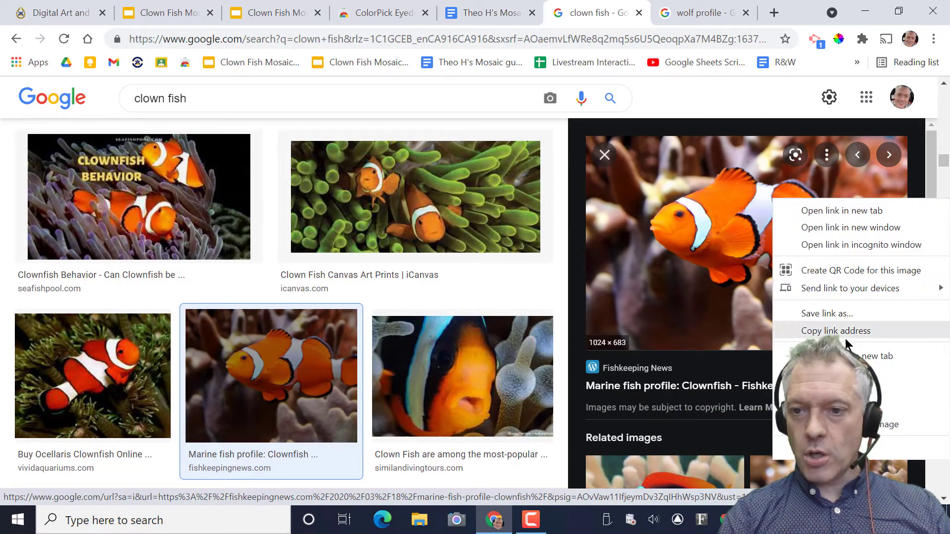
left_click(841, 389)
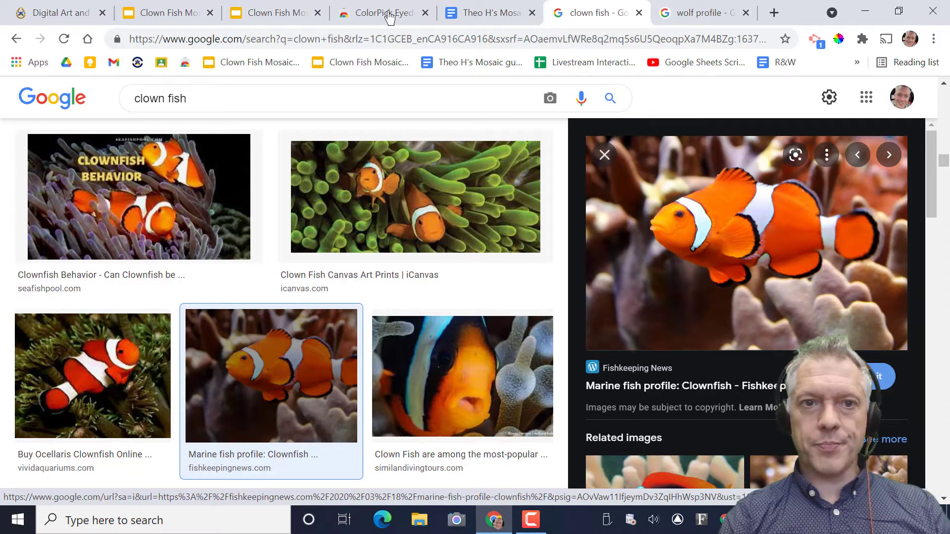
Paste the copied clownfish photo onto blank slide 1 of the Clown Fish Mosaic deck
left_click(251, 12)
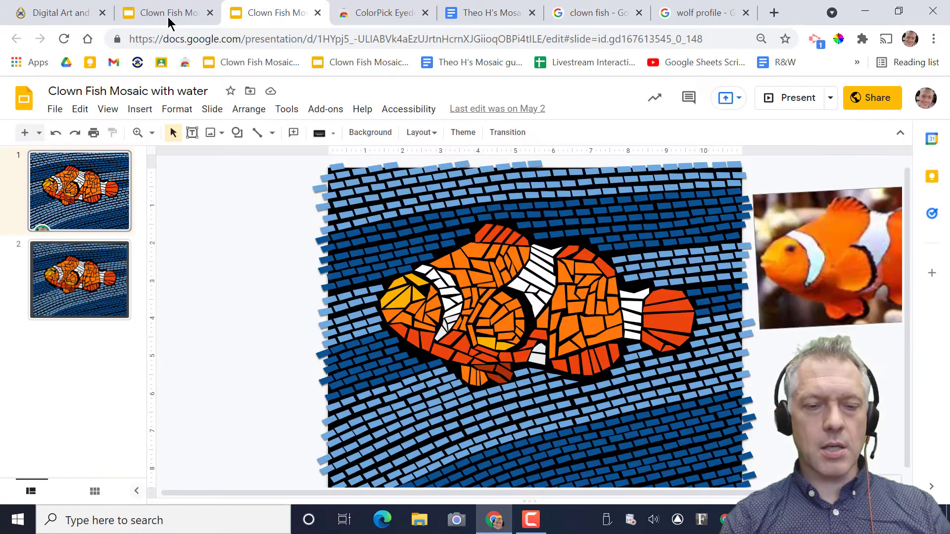
left_click(168, 15)
left_click(93, 201)
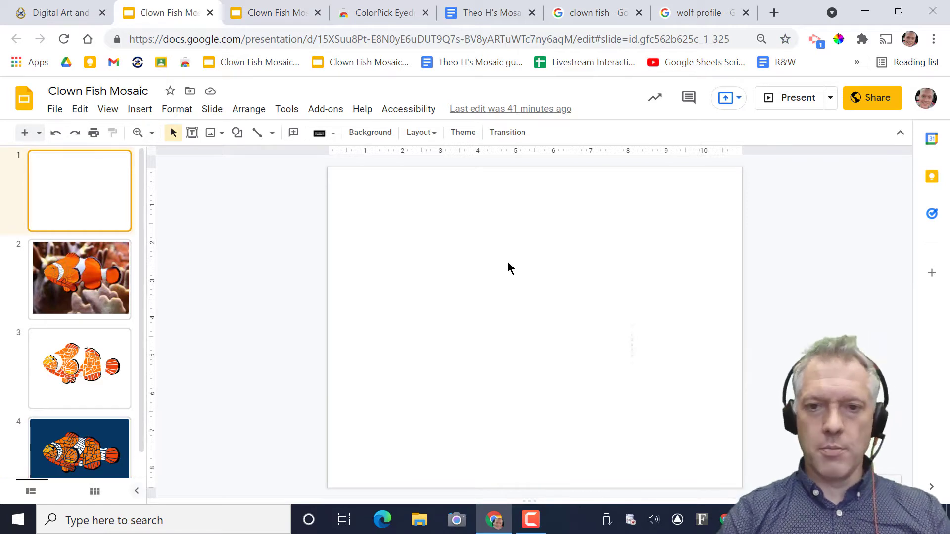
key("ctrl+v")
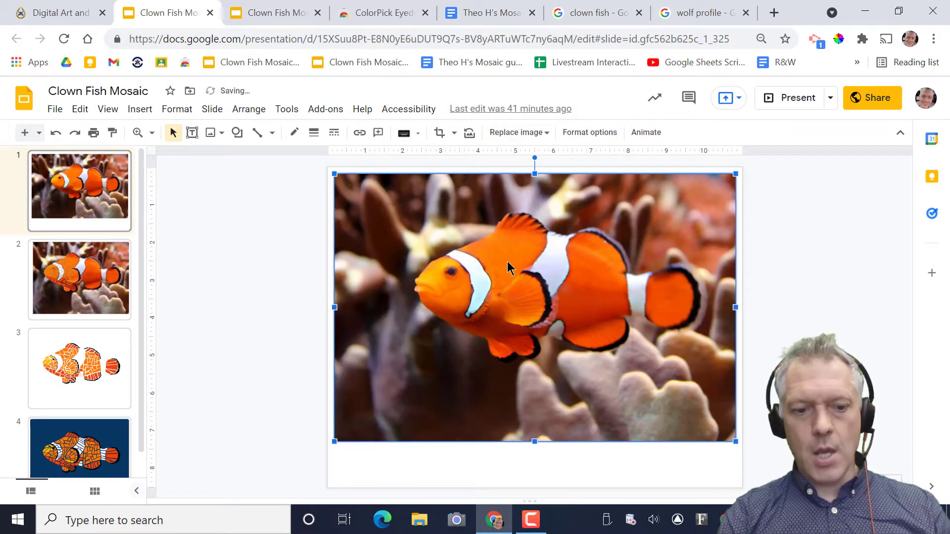
left_click(329, 315)
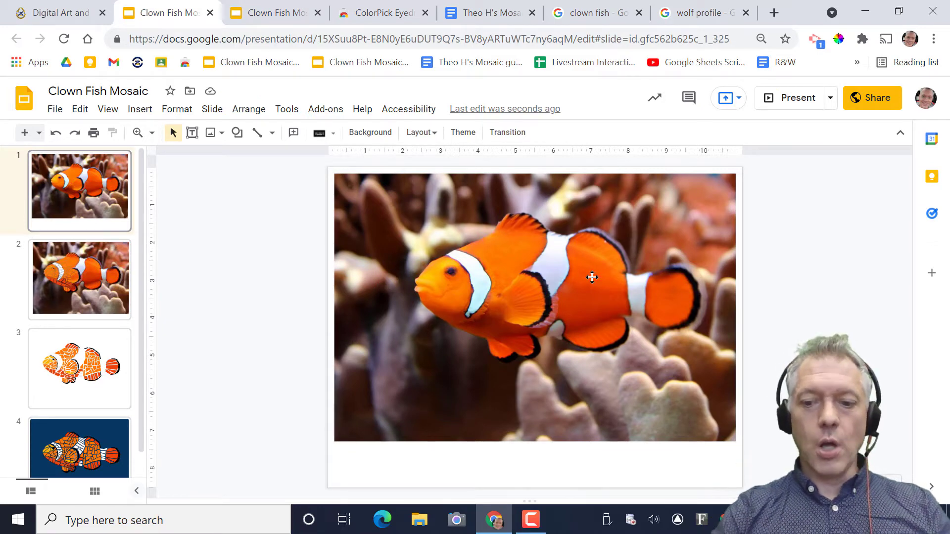
scroll(591, 278, "up", 5)
With the Polyline tool, trace a four-point grey tile on the fish's back above the white stripe
key("ctrl+alt+minus")
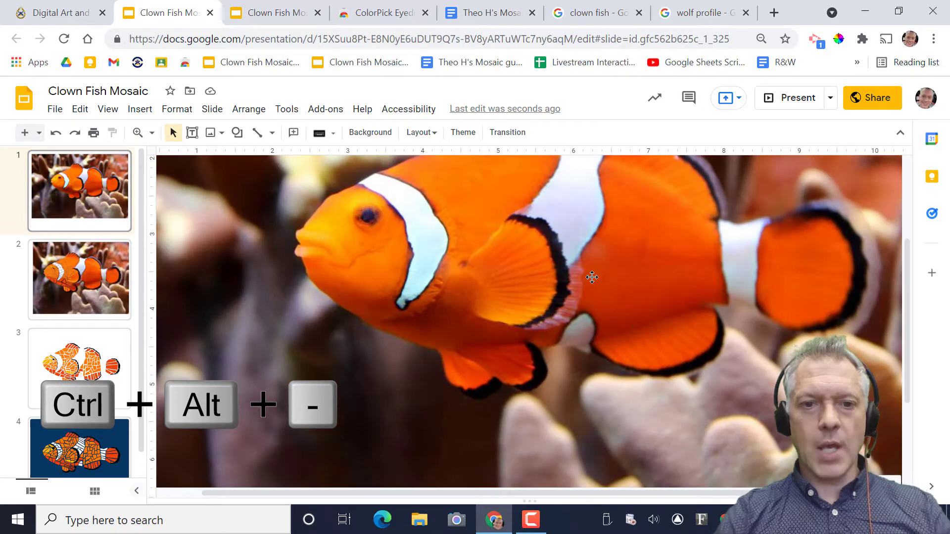
scroll(551, 297, "up", 1)
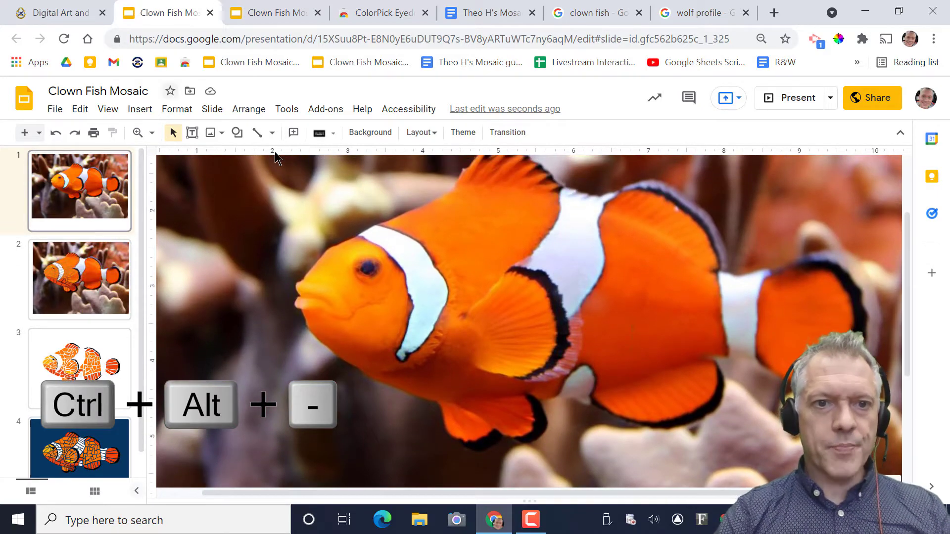
left_click(272, 133)
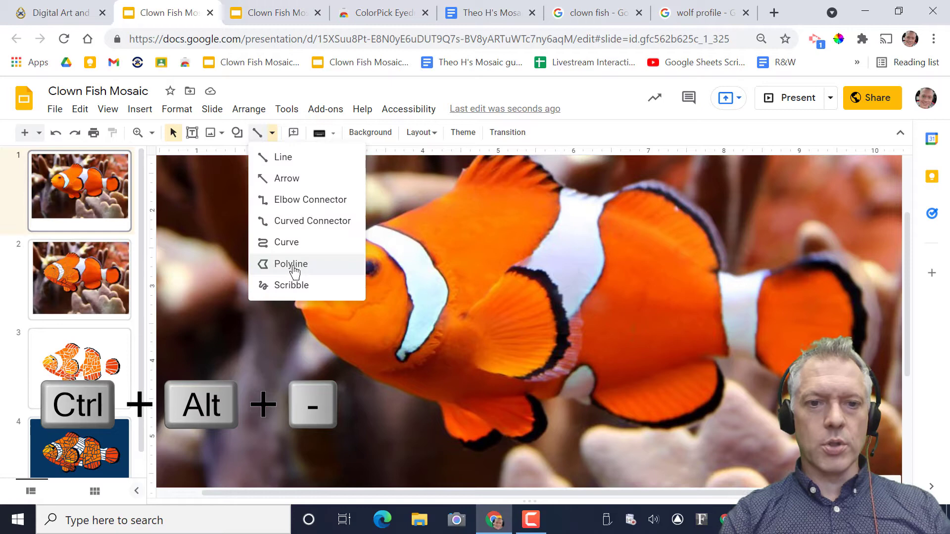
left_click(293, 265)
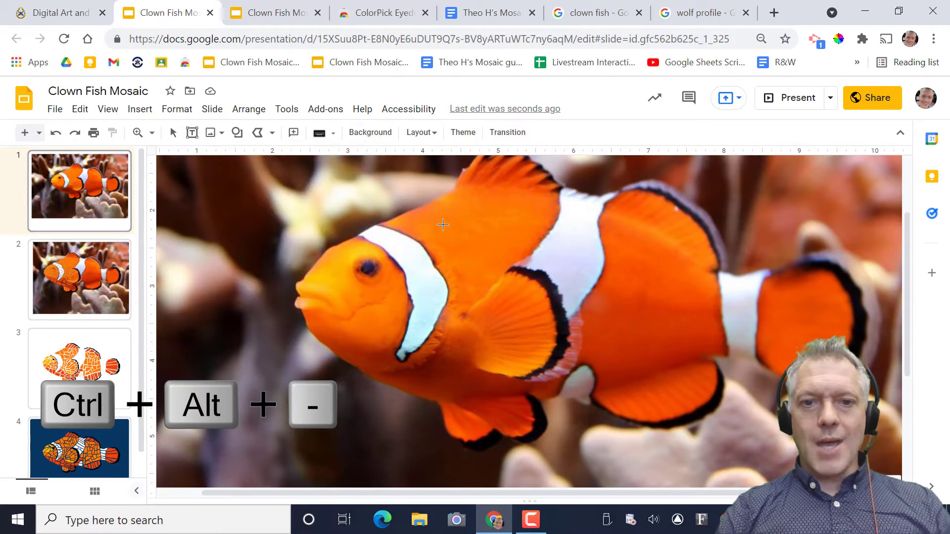
key("ctrl+alt+equal")
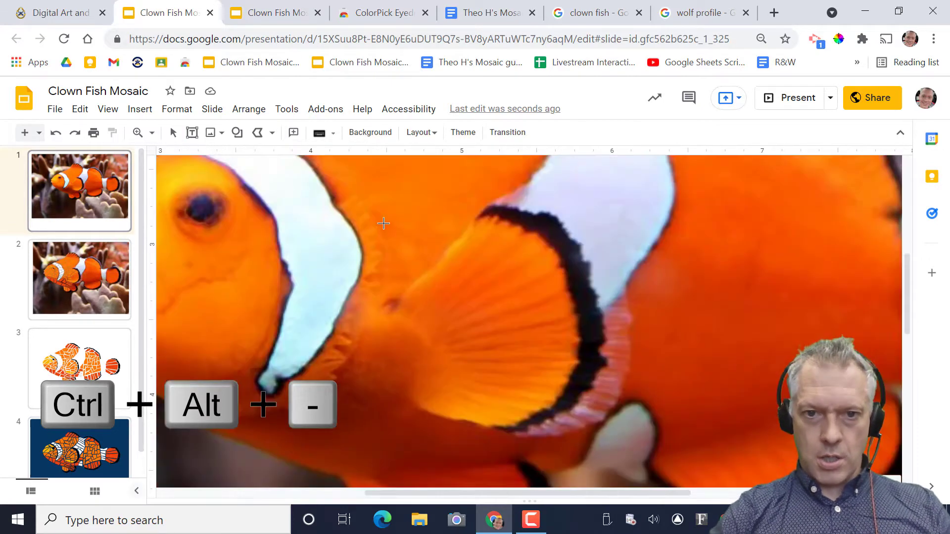
scroll(383, 224, "up", 3)
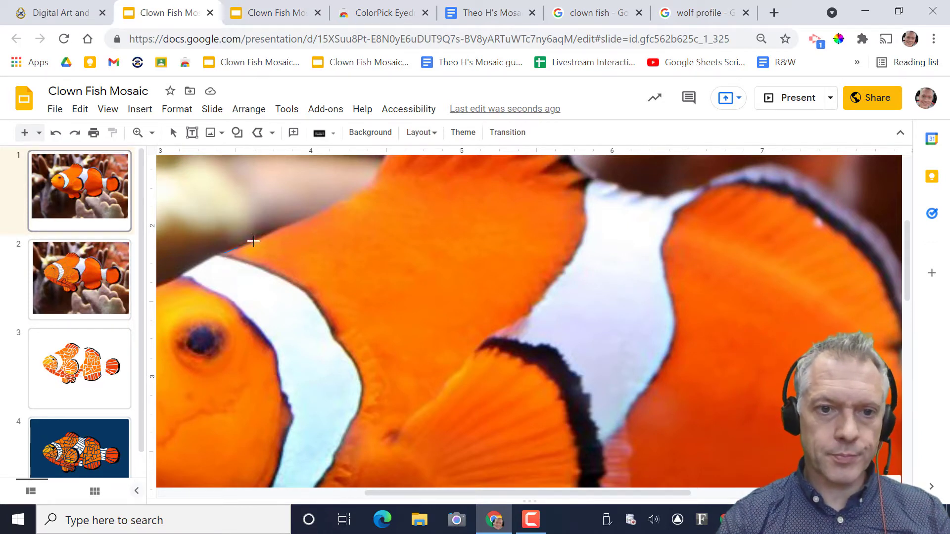
left_click(277, 231)
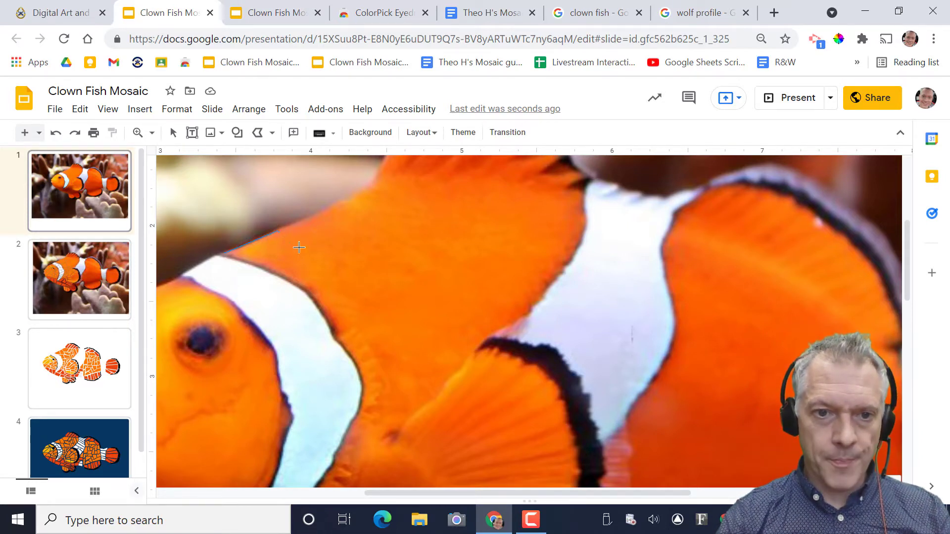
left_click(335, 265)
left_click(307, 286)
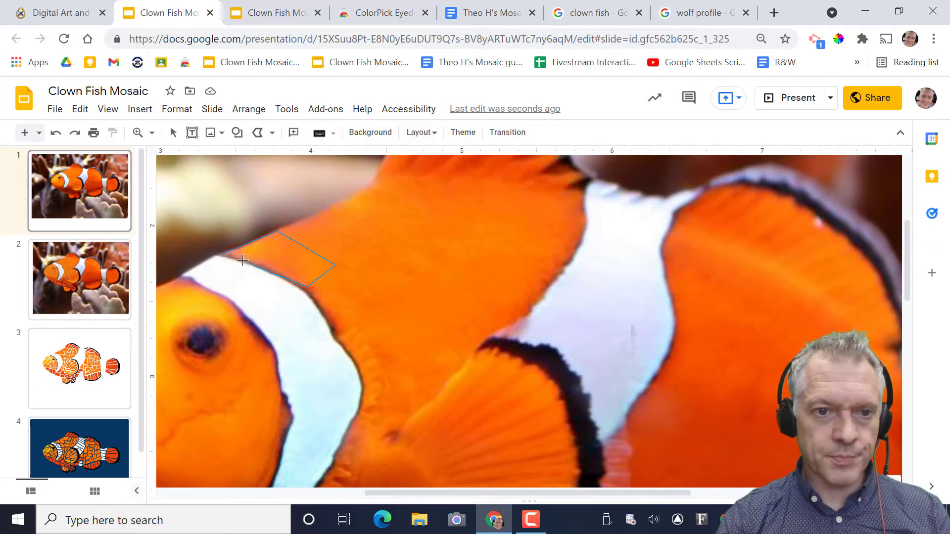
left_click(225, 254)
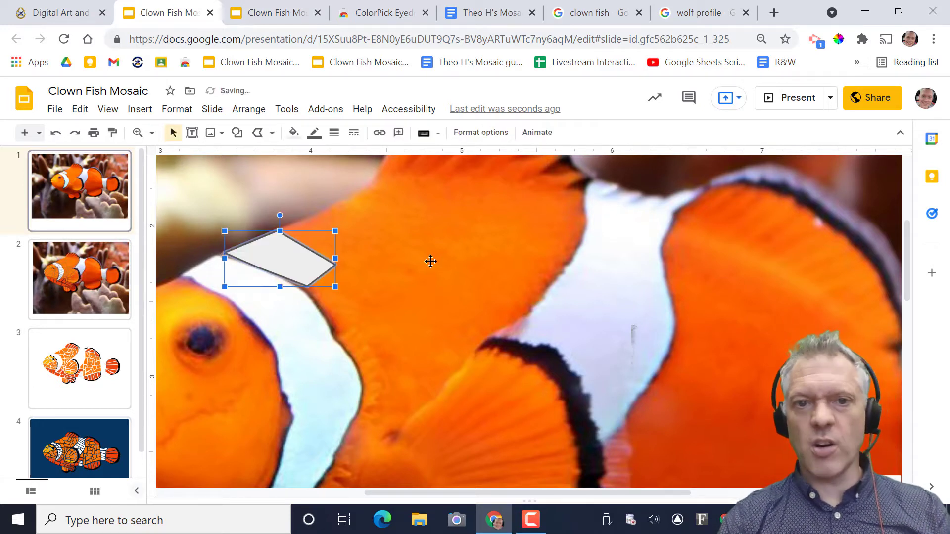
Make the first tile's outline transparent, then trace a five-corner polyline tile along the white stripe
left_click(314, 133)
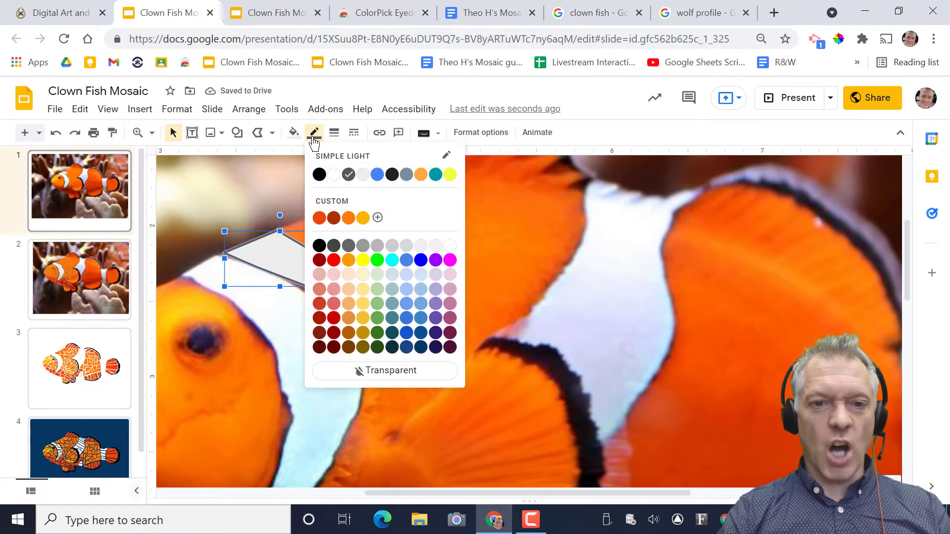
left_click(412, 373)
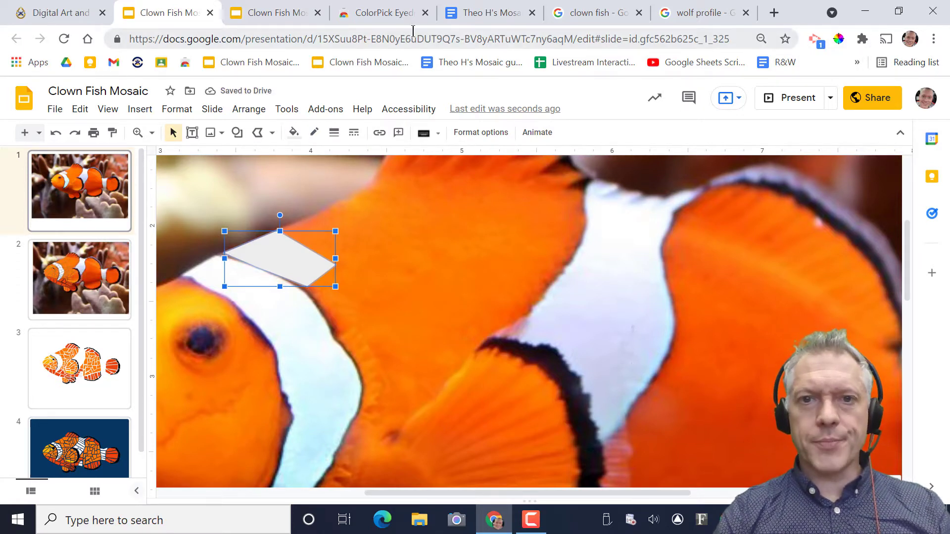
left_click(257, 133)
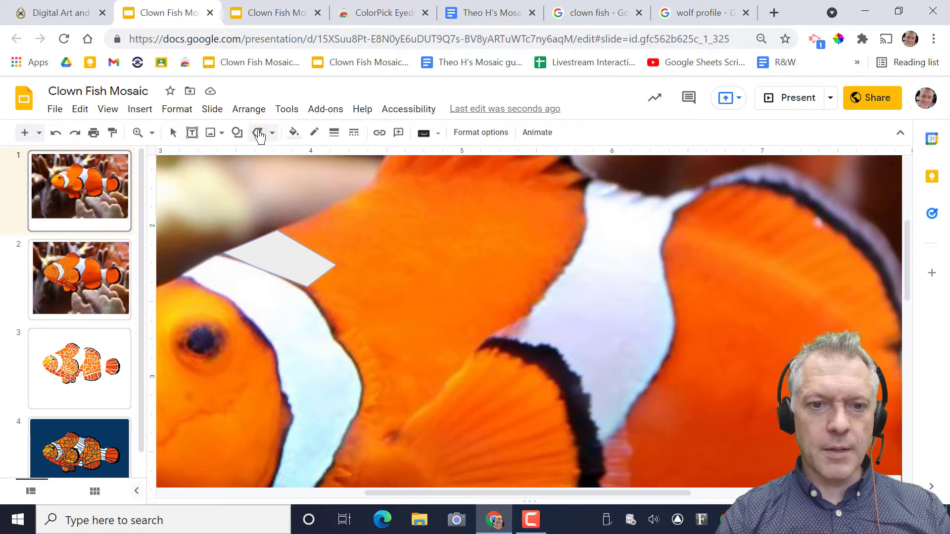
left_click(313, 290)
left_click(341, 271)
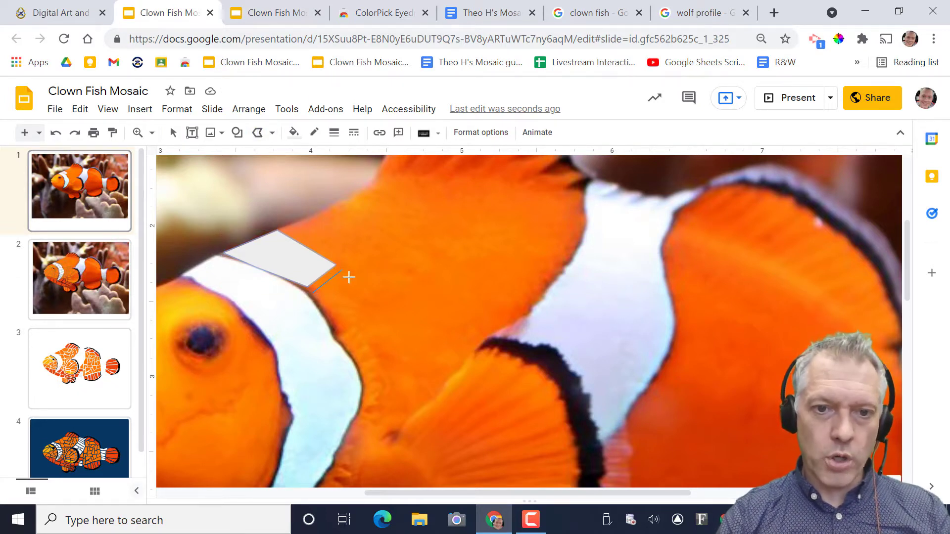
left_click(372, 315)
left_click(365, 354)
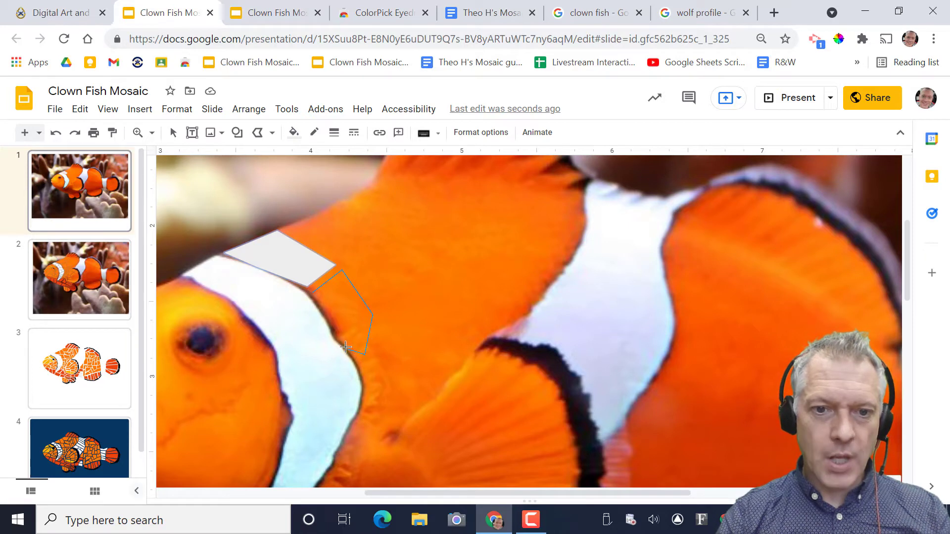
left_click(343, 342)
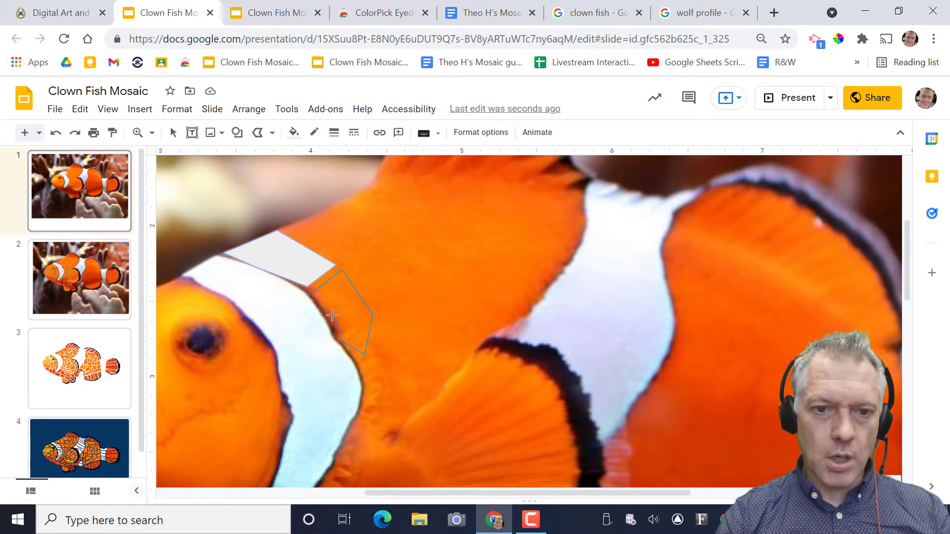
left_click(314, 294)
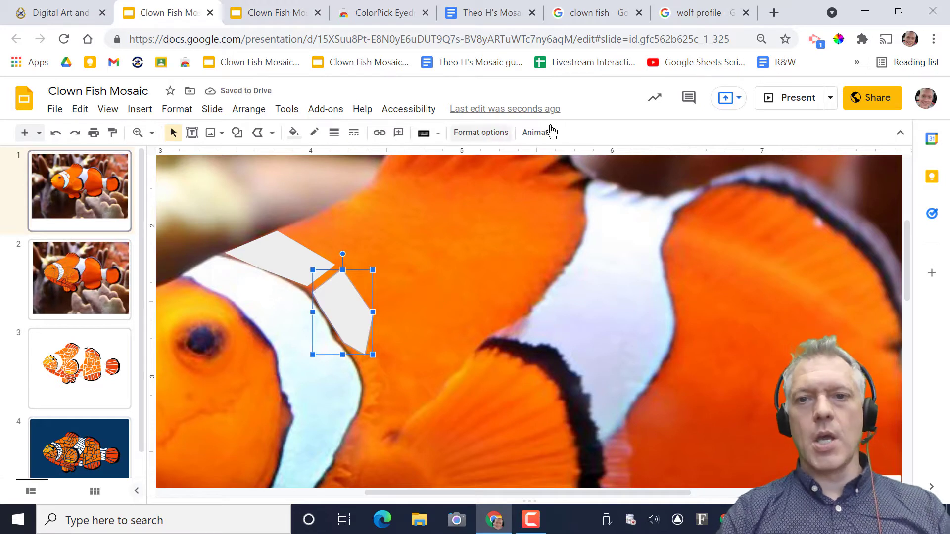
Check both grey tiles, leaving the upper tile selected
left_click(290, 259)
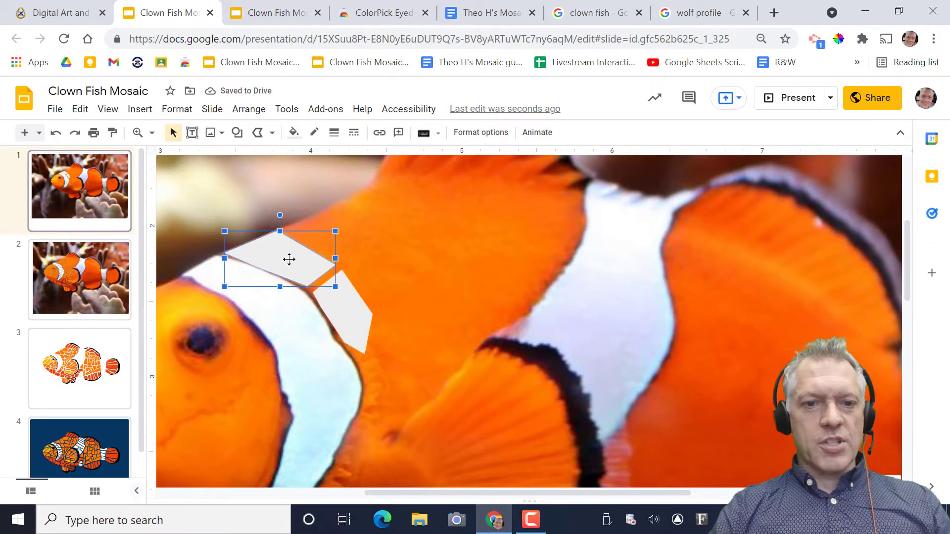
left_click(343, 311)
left_click(316, 274)
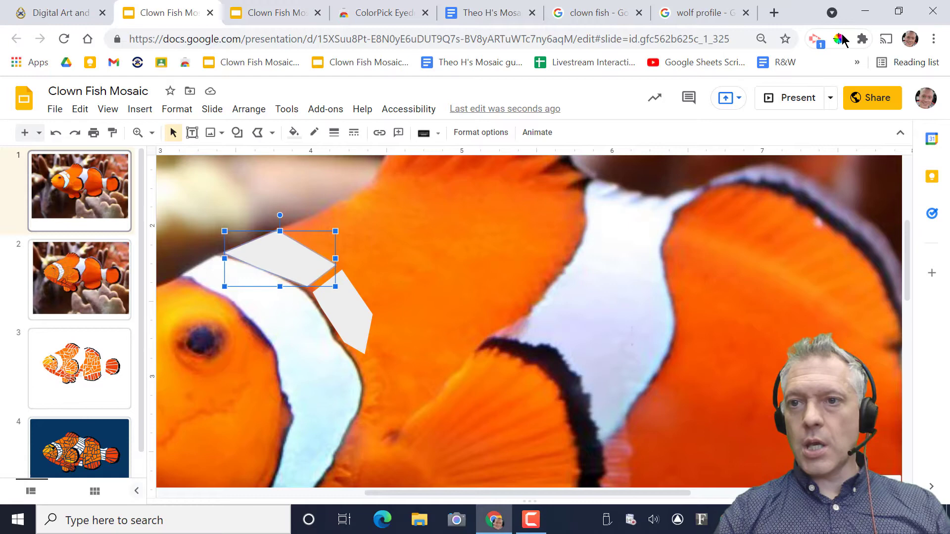
Search for the ColorPick Eyedropper Chrome extension, open its Web Store page, and check installed extensions
left_click(366, 13)
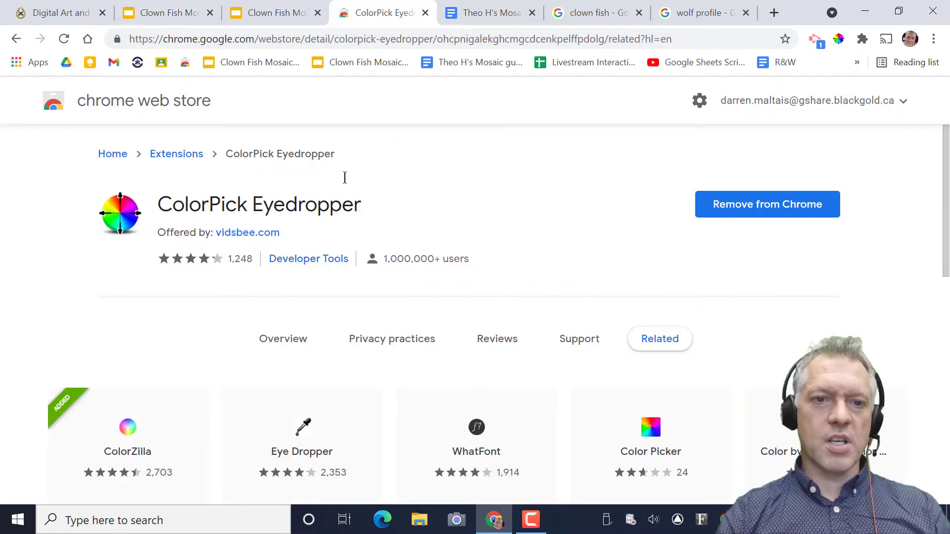
left_click(772, 15)
type("color")
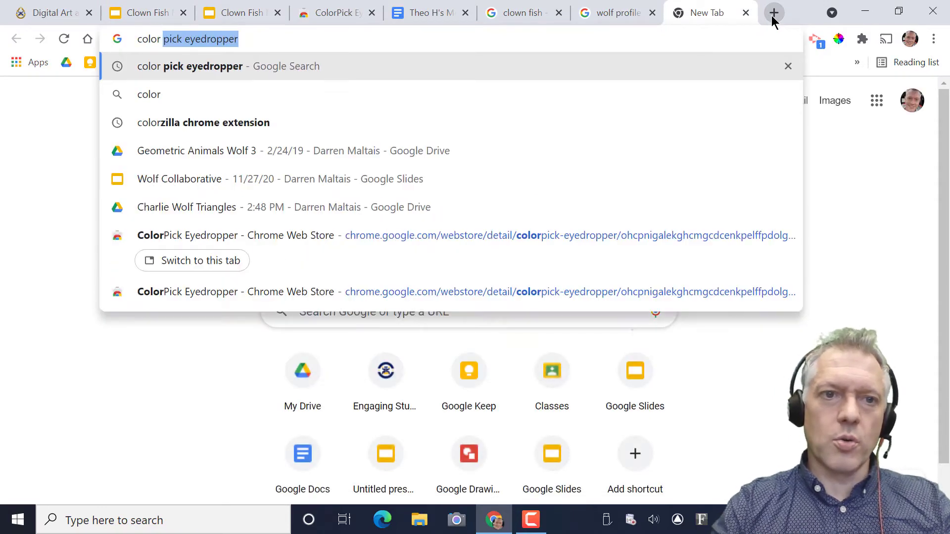
key("Right")
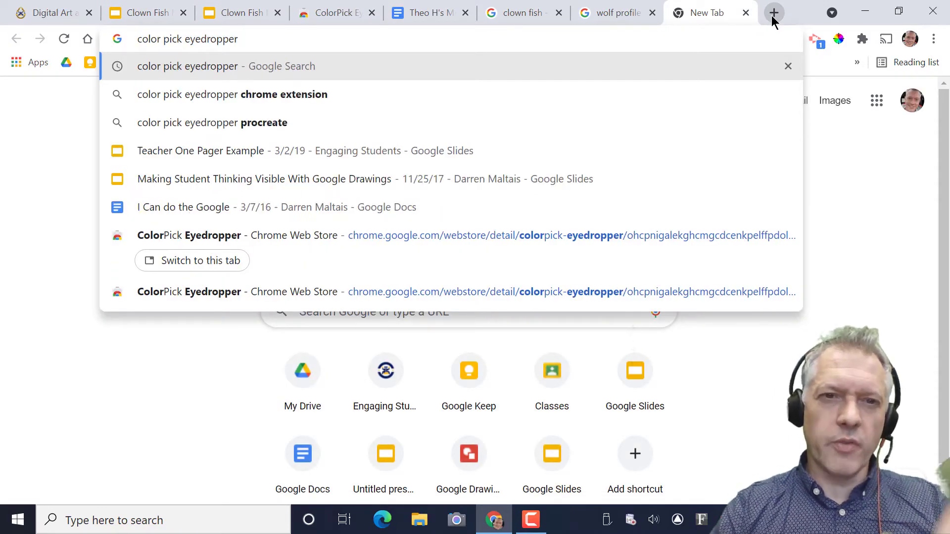
key("Down")
key("Return")
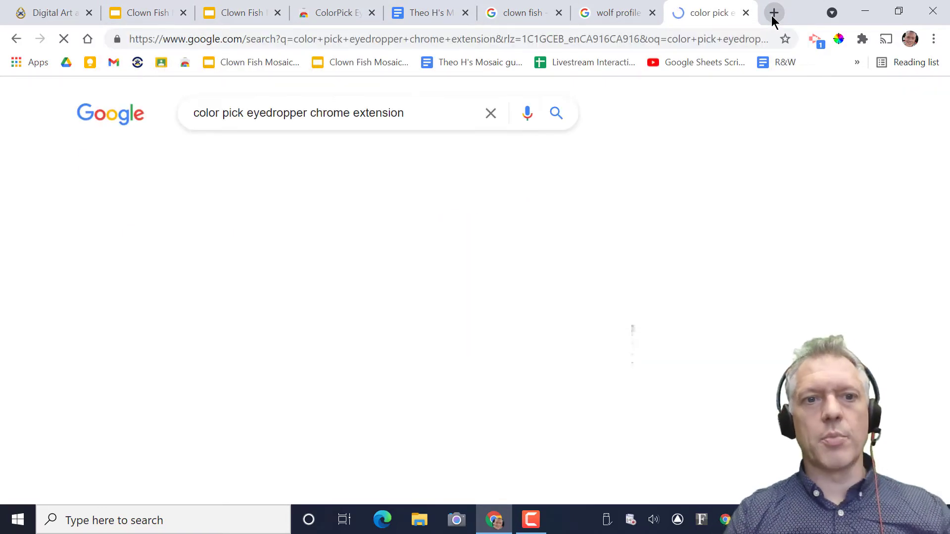
left_click(230, 242)
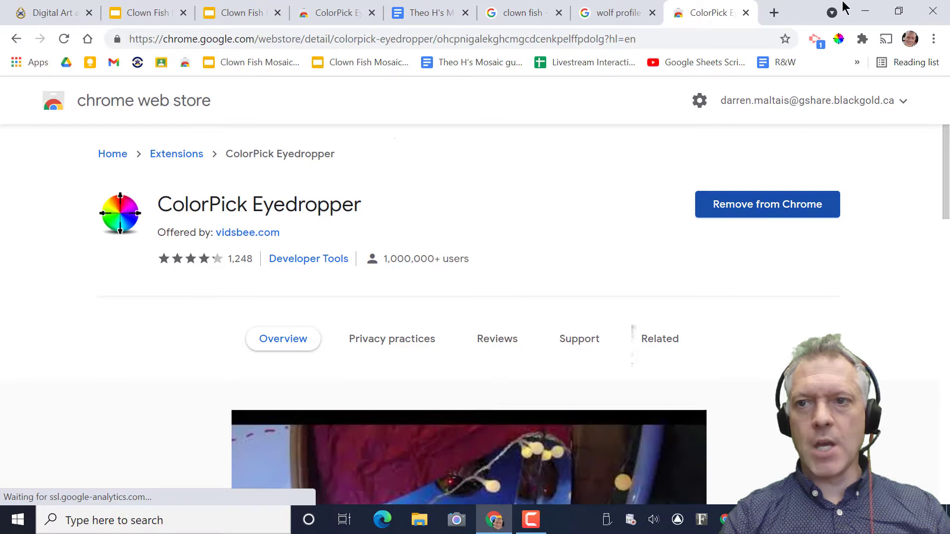
left_click(862, 39)
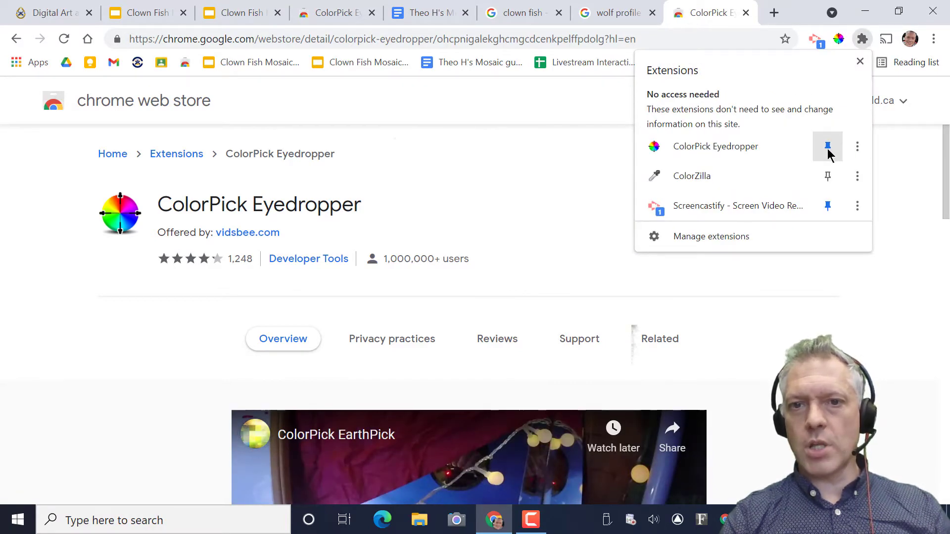
Sample the clownfish's orange body colour with the ColorPick eyedropper
left_click(607, 198)
left_click(188, 13)
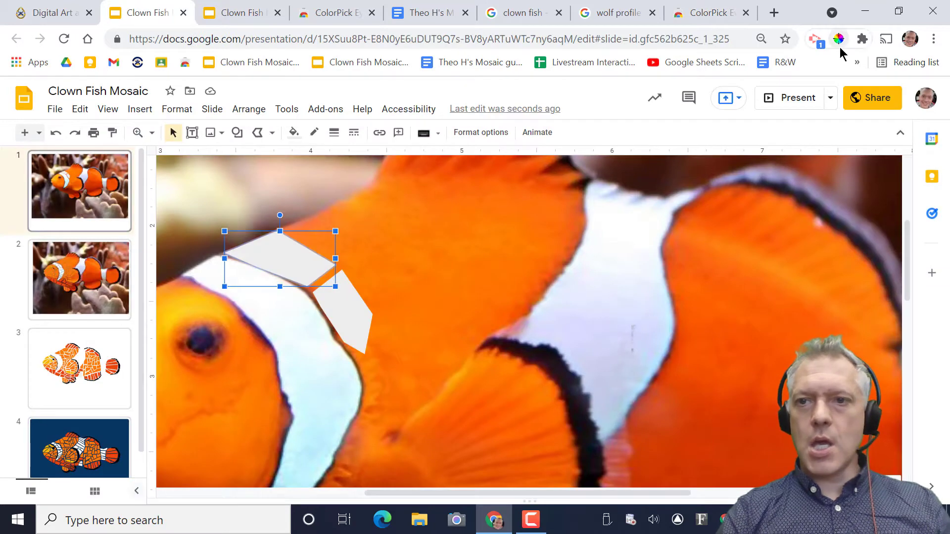
left_click(840, 39)
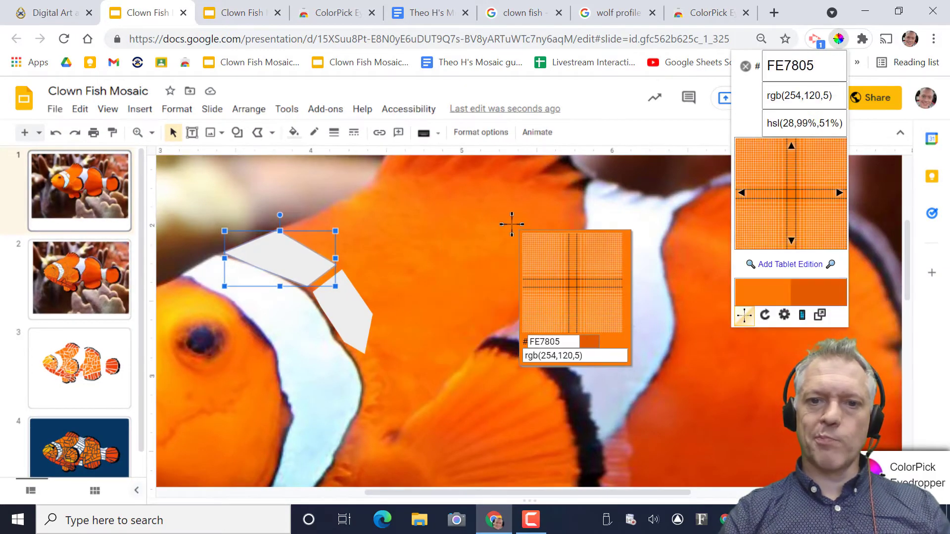
left_click(344, 218)
key("ctrl+c")
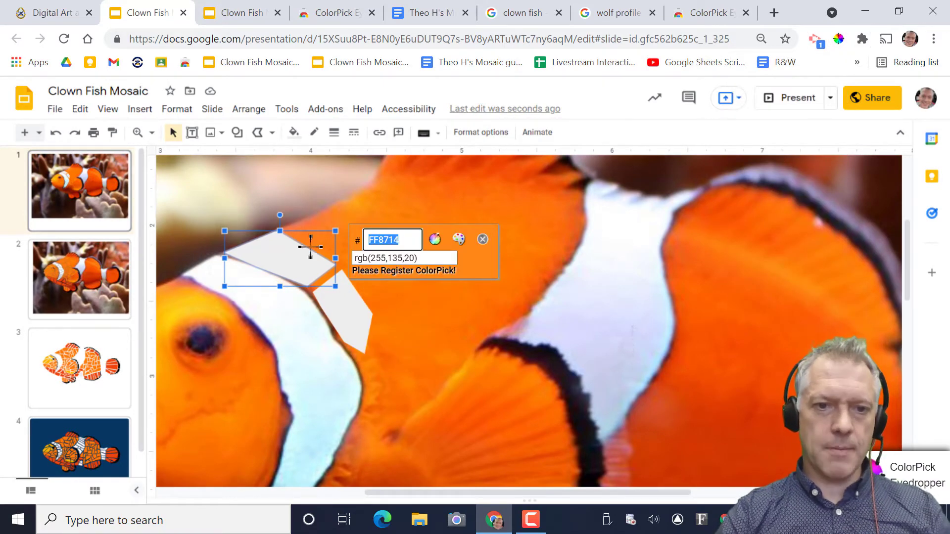
left_click(294, 255)
key("Escape")
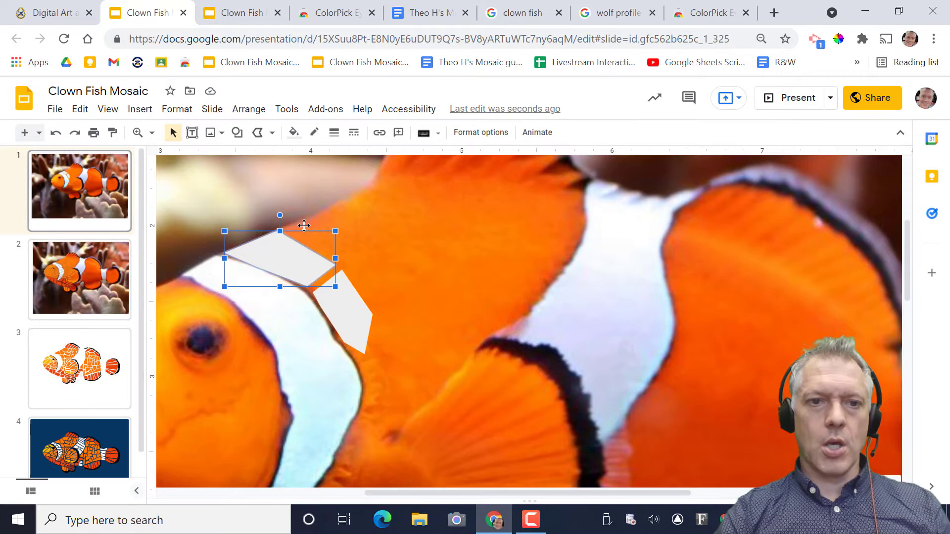
Fill the selected tile with custom colour FF8714
left_click(295, 140)
left_click(321, 227)
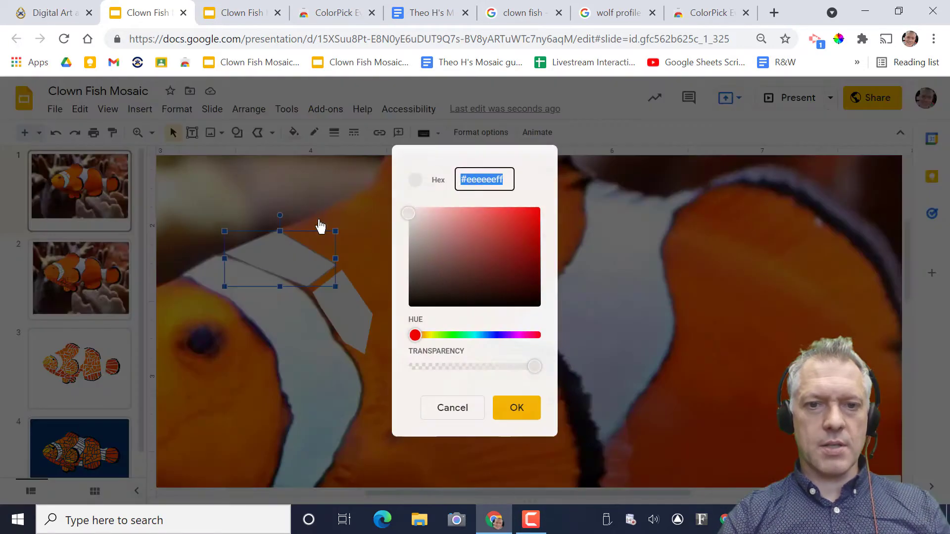
key("ctrl+v")
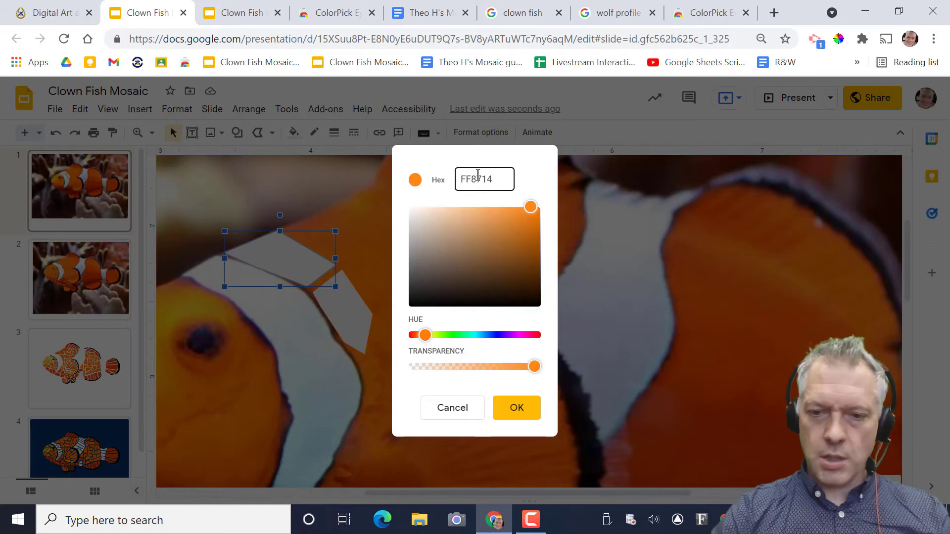
key("Return")
left_click(379, 265)
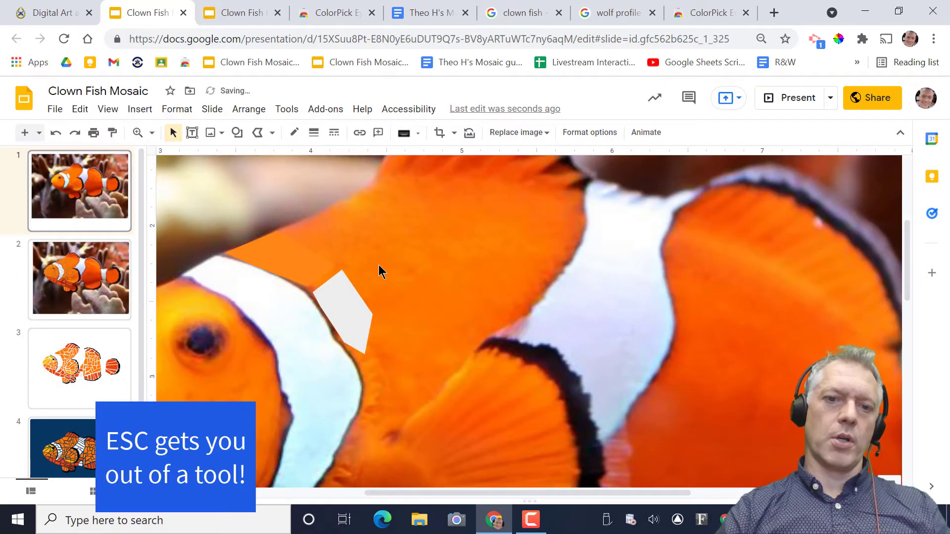
Use Paint format to copy the orange fill onto the second tile
left_click(295, 262)
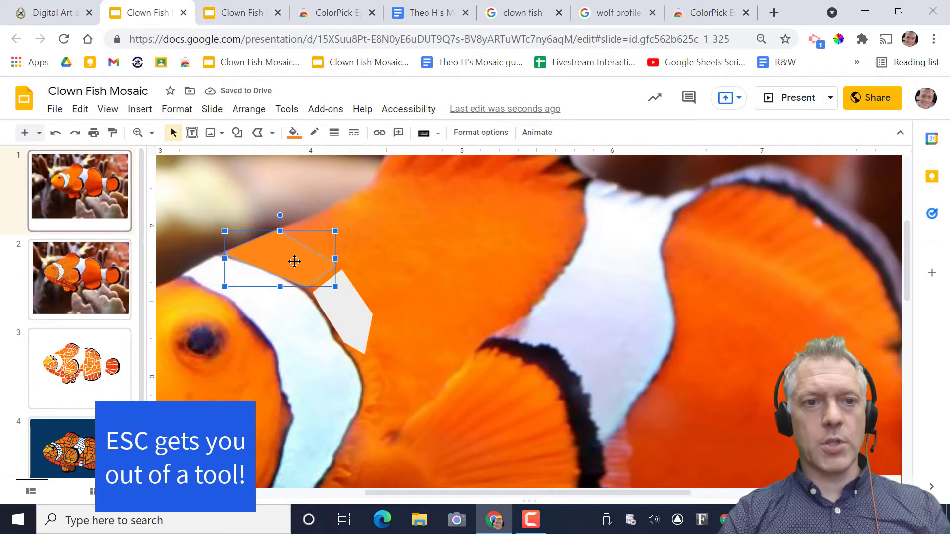
left_click(112, 133)
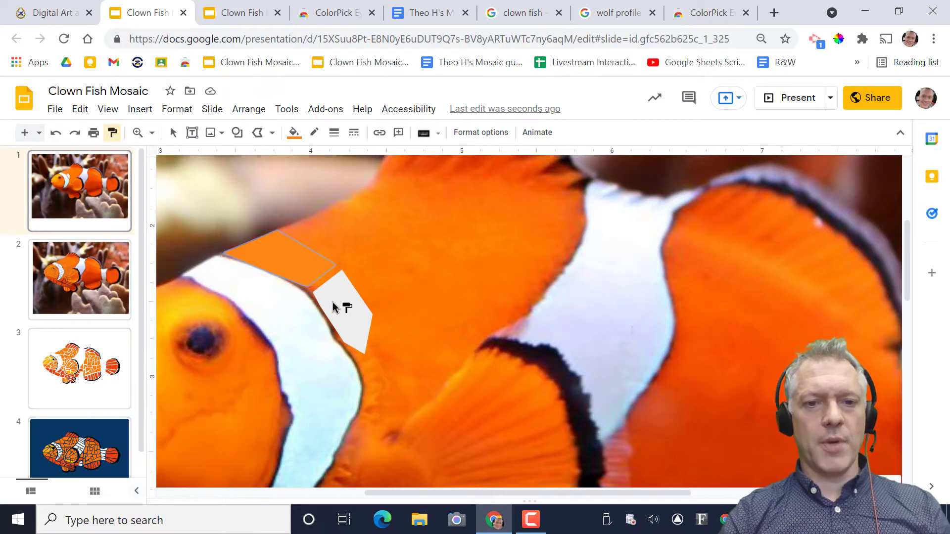
left_click(345, 318)
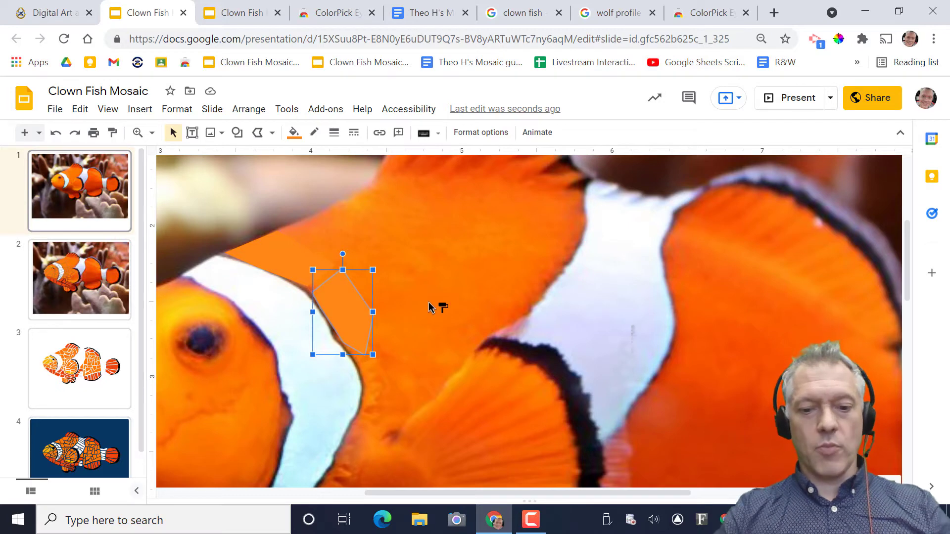
Pick the Polyline tool again, zoom and pan around the fish, then cancel drawing
key("ctrl+alt+shift+j")
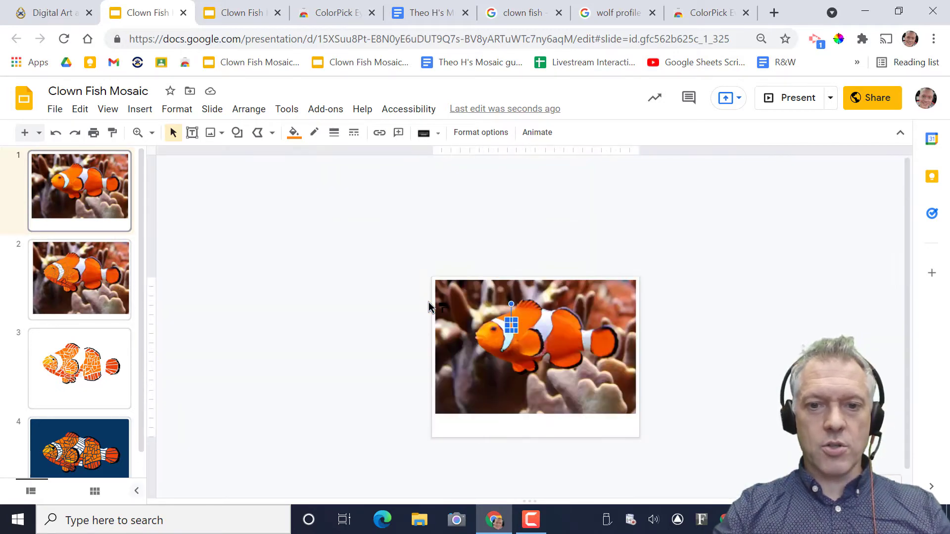
scroll(428, 307, "up", 5)
scroll(435, 308, "down", 2)
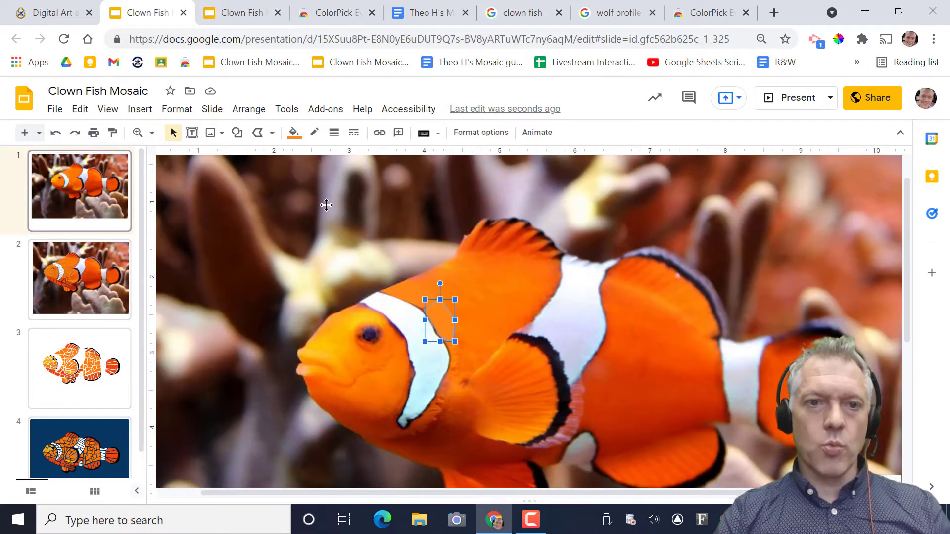
left_click(272, 133)
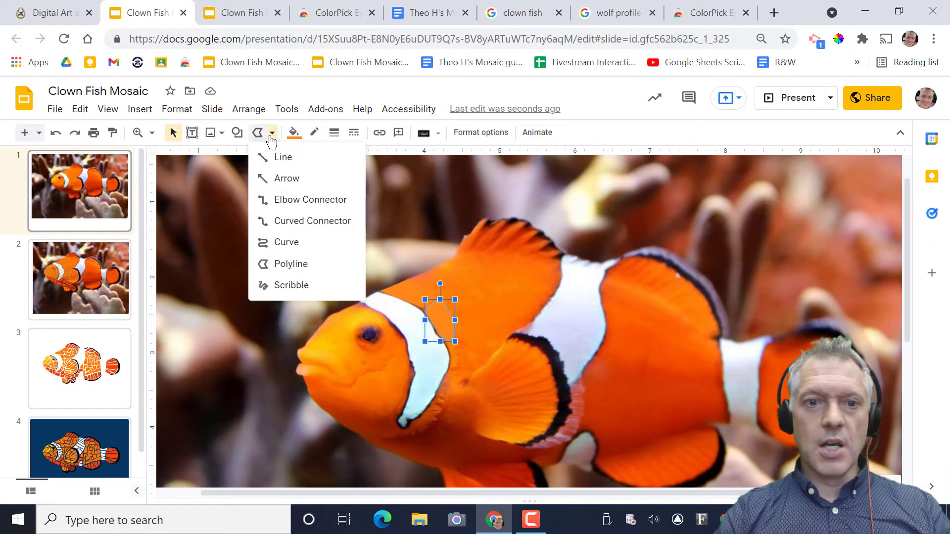
left_click(292, 264)
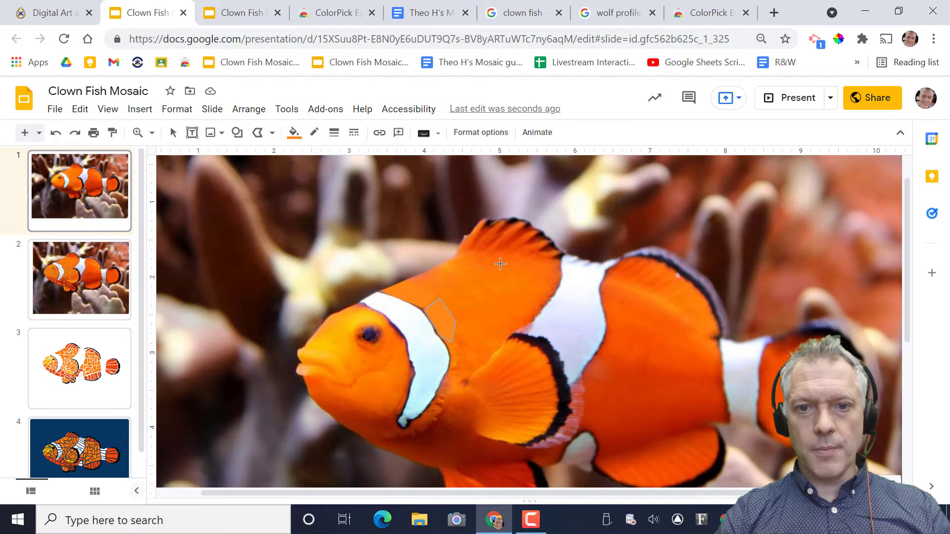
scroll(441, 271, "up", 5, "ctrl")
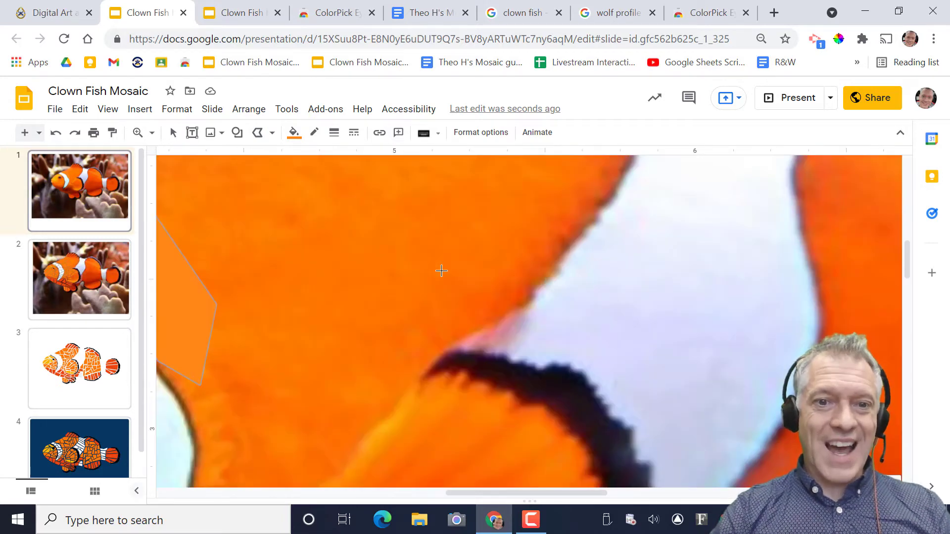
scroll(442, 270, "left", 6)
scroll(441, 270, "up", 3, "ctrl")
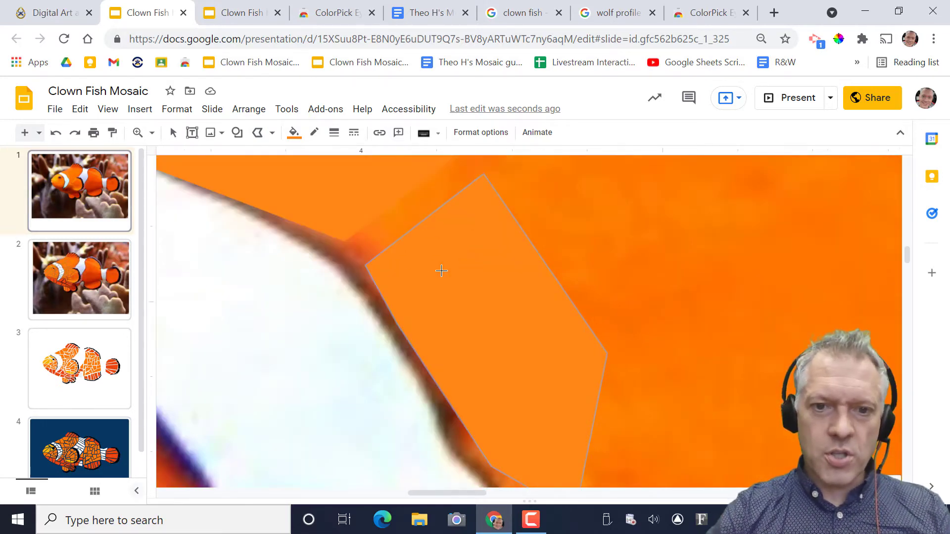
scroll(442, 271, "up", 2, "ctrl")
scroll(442, 271, "down", 6, "ctrl")
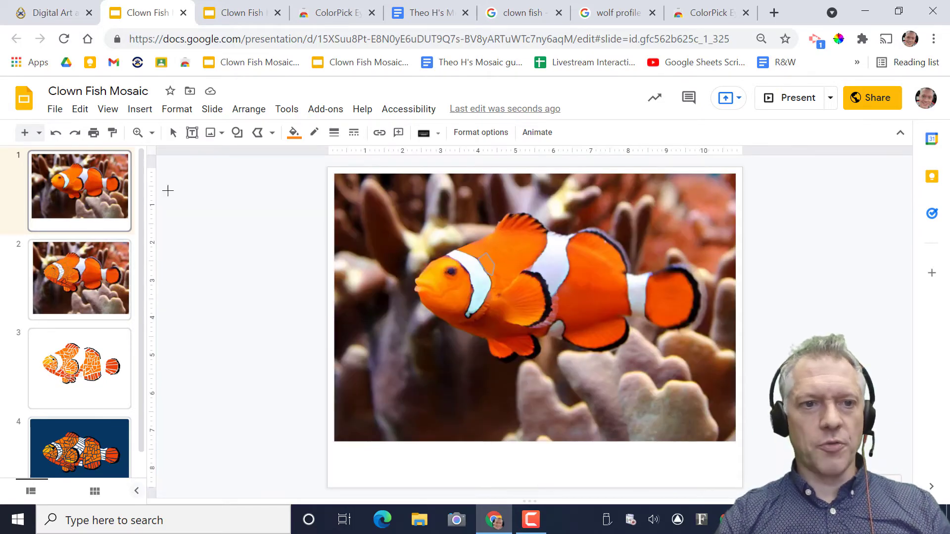
key("Escape")
left_click(85, 382)
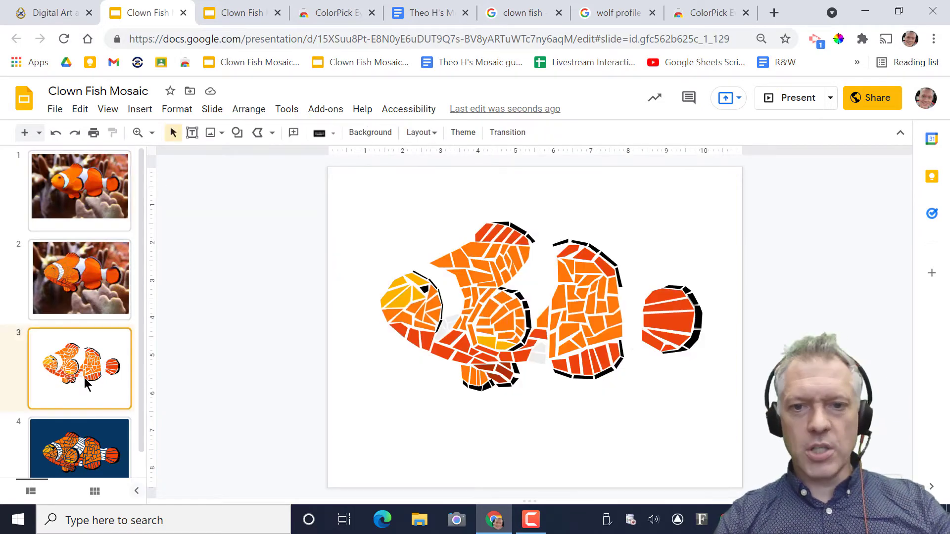
left_click(96, 448)
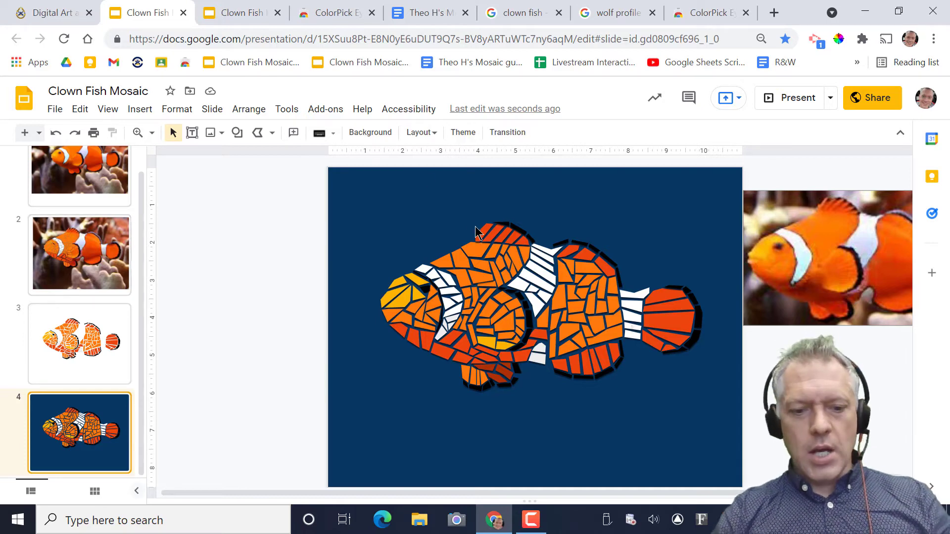
scroll(475, 226, "up", 3)
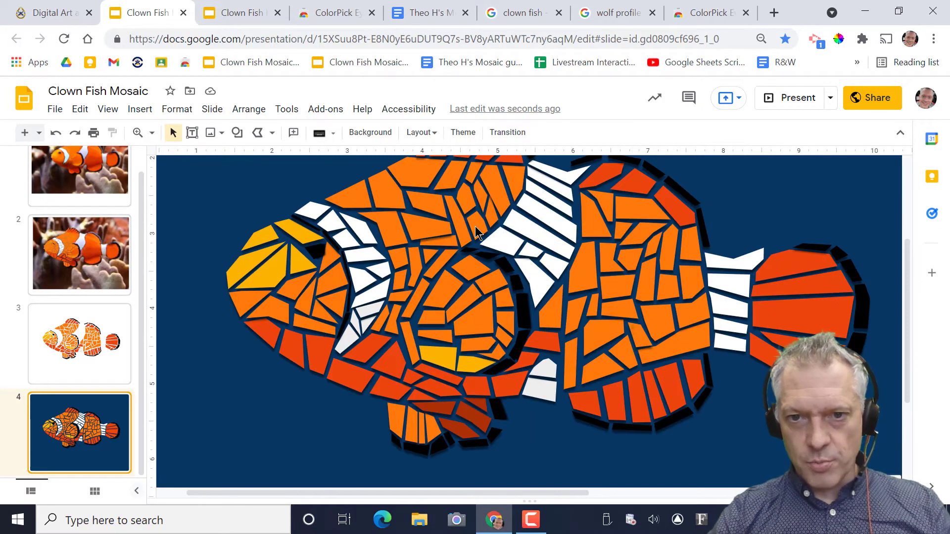
scroll(475, 230, "up", 2)
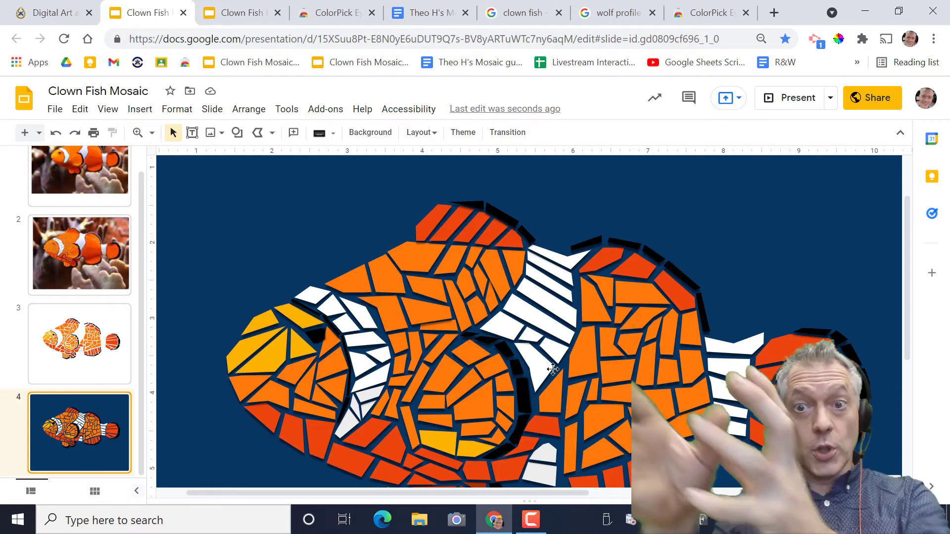
scroll(553, 368, "down", 3)
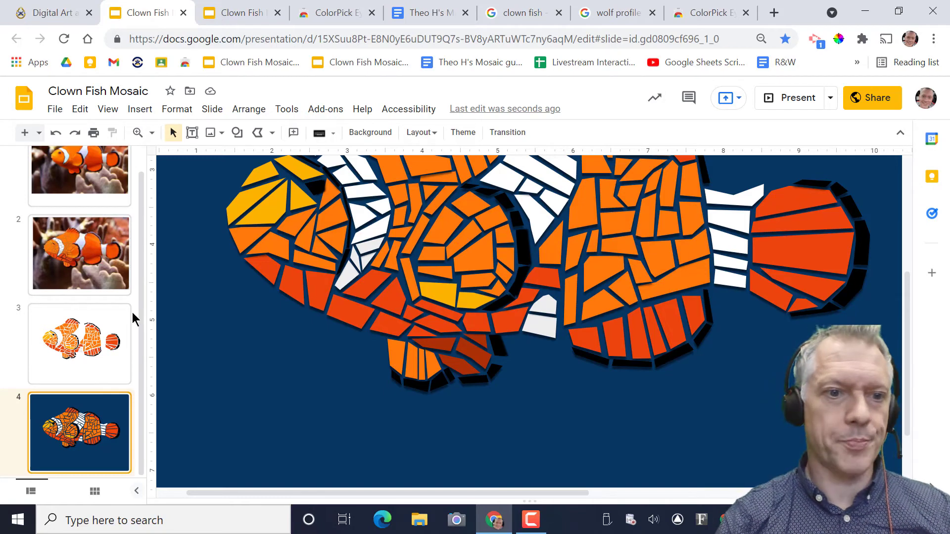
Change slide 3's background colour from white to light blue
left_click(92, 351)
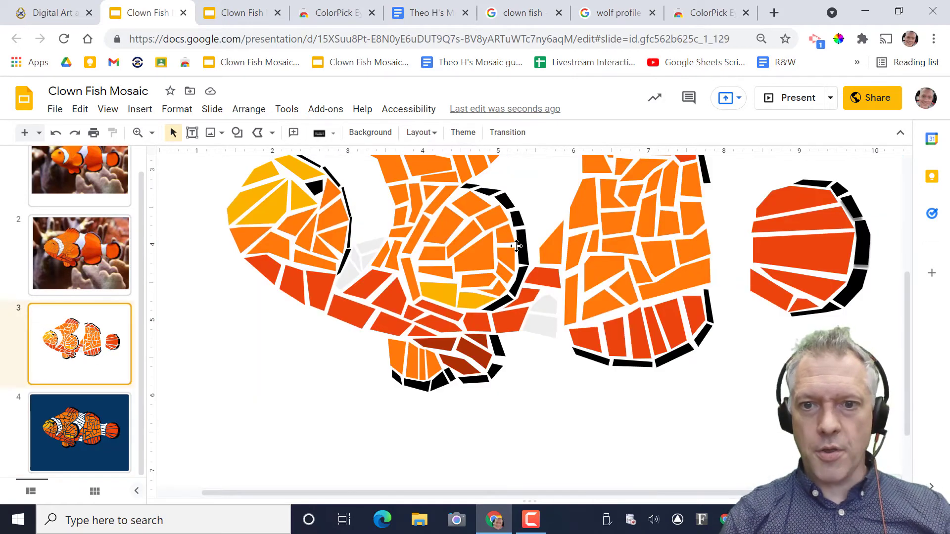
scroll(516, 246, "up", 2)
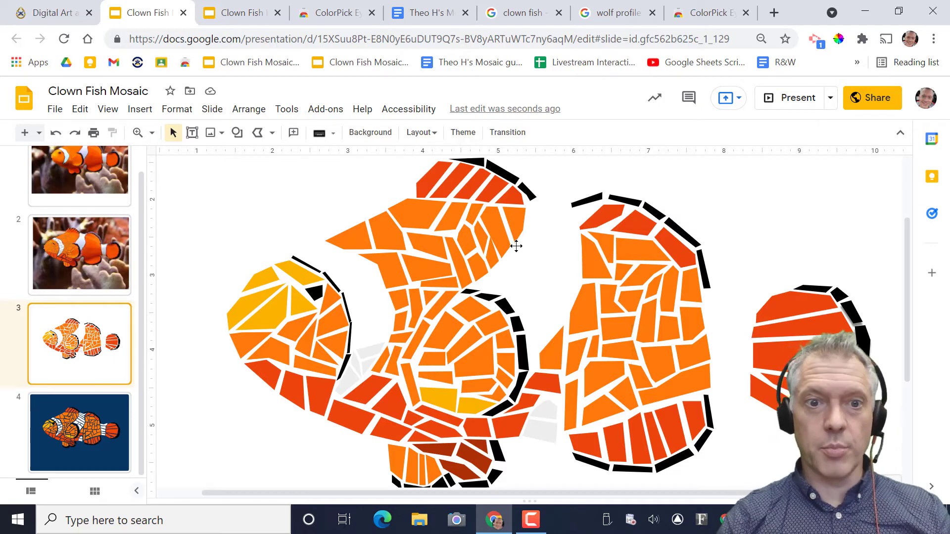
scroll(247, 185, "down", 3)
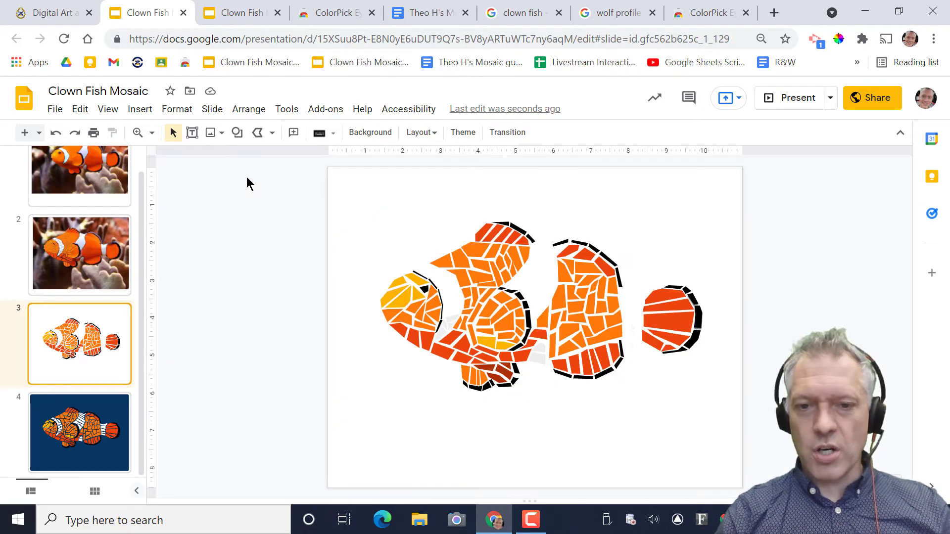
left_click(375, 136)
left_click(569, 253)
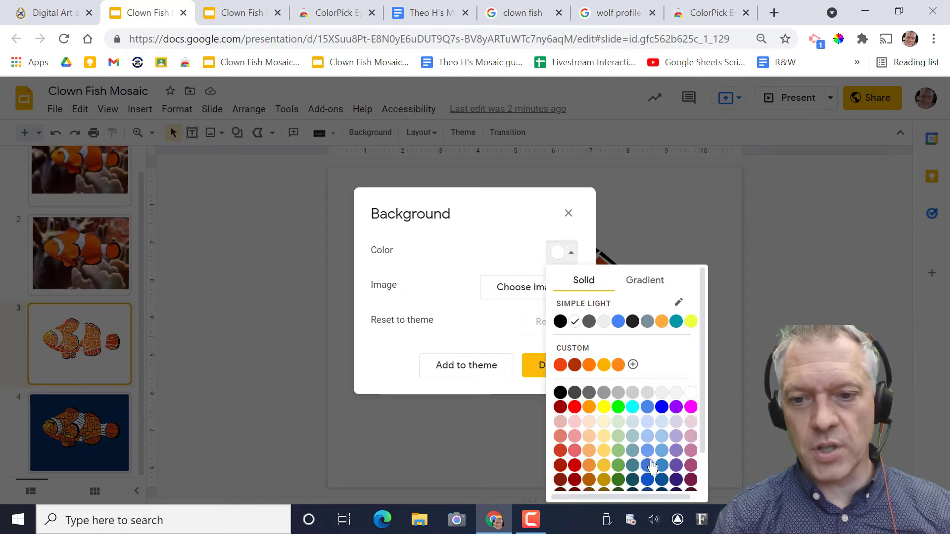
left_click(661, 437)
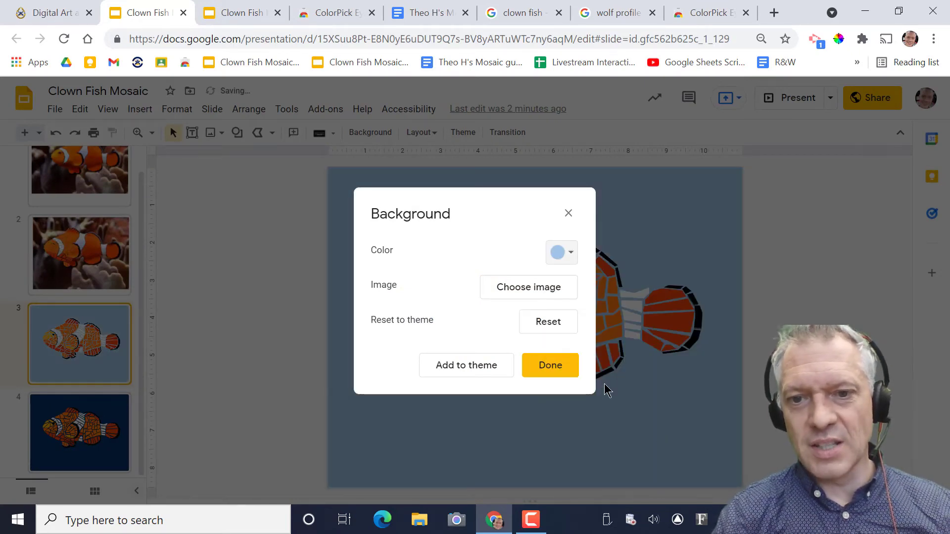
left_click(556, 373)
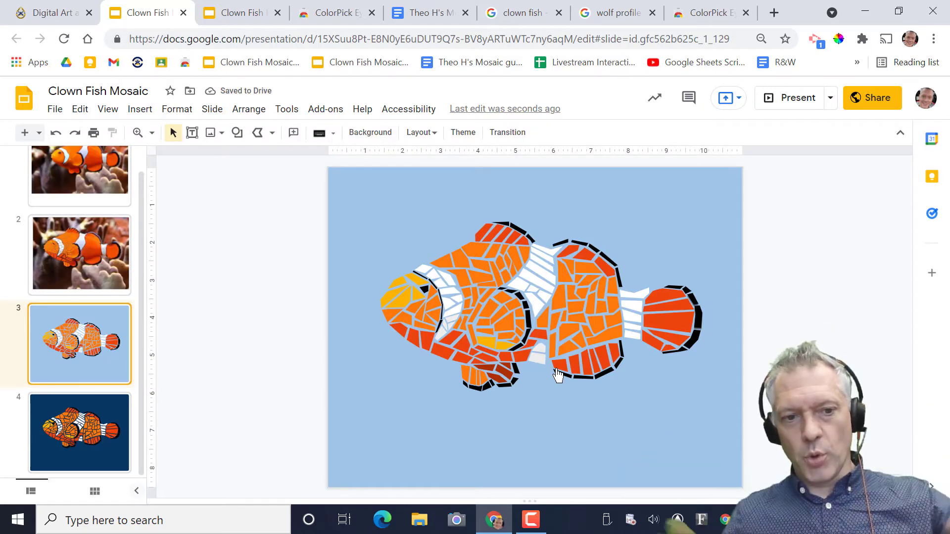
Compare slide 3's light-blue version with the navy slide 4, ending on slide 4
left_click(102, 431)
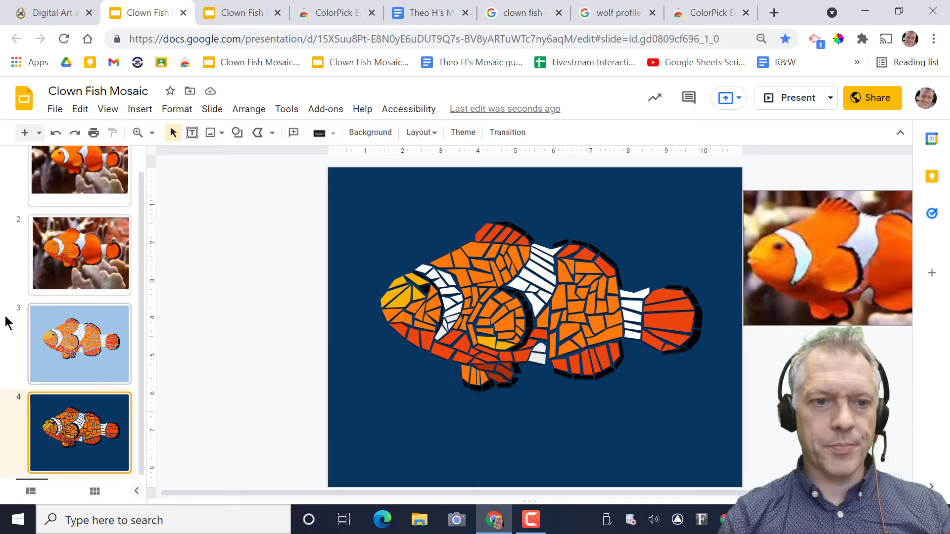
left_click(85, 357)
left_click(93, 445)
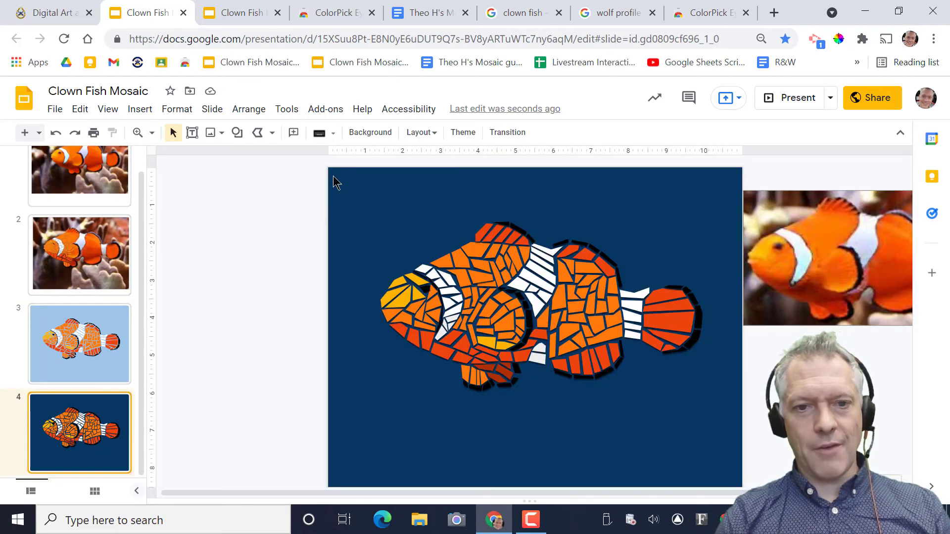
Give all slide 4 mosaic tiles a drop shadow with distance 7 and blur radius 4
left_click_drag(334, 177, 730, 409)
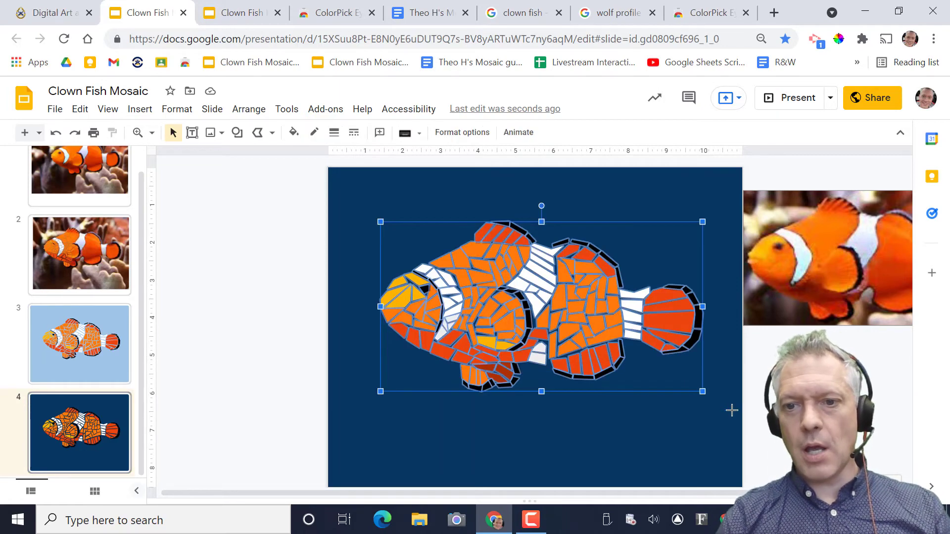
left_click(478, 134)
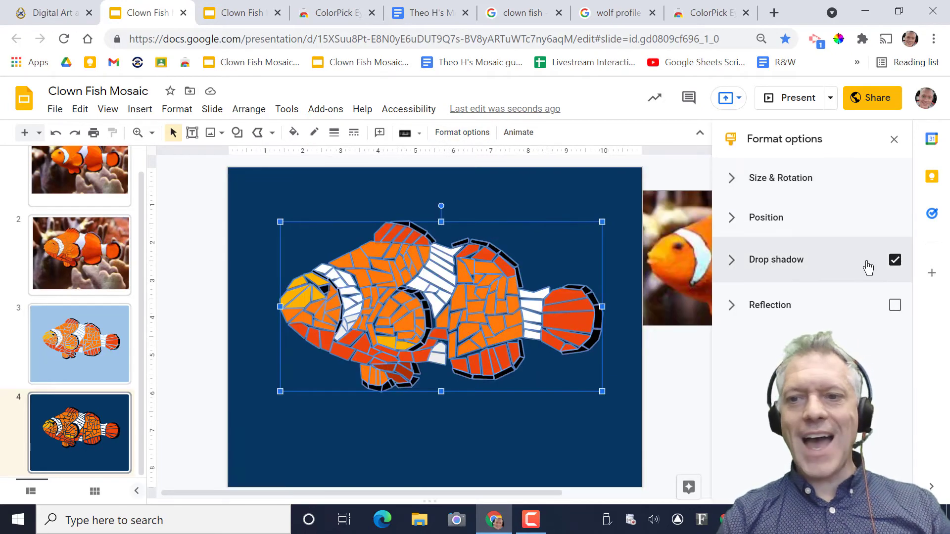
left_click(733, 262)
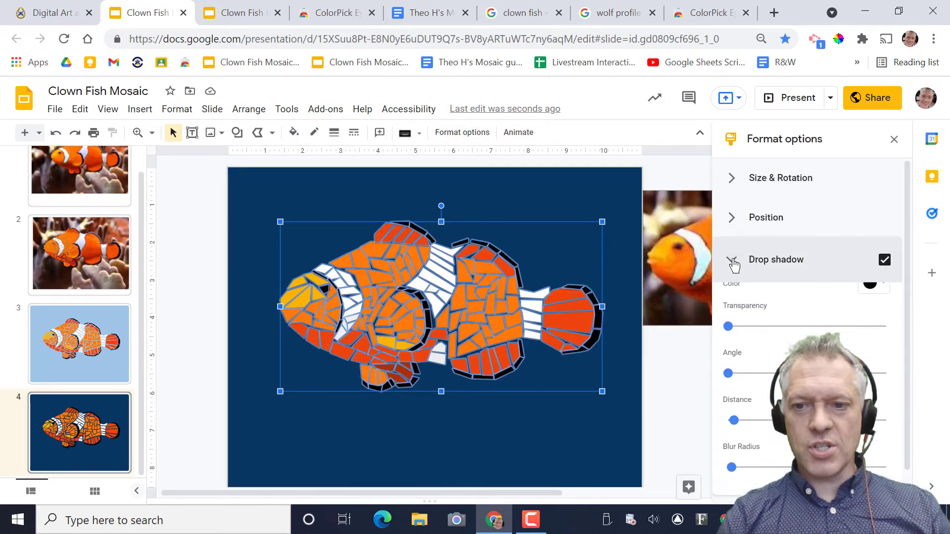
left_click_drag(734, 436, 763, 441)
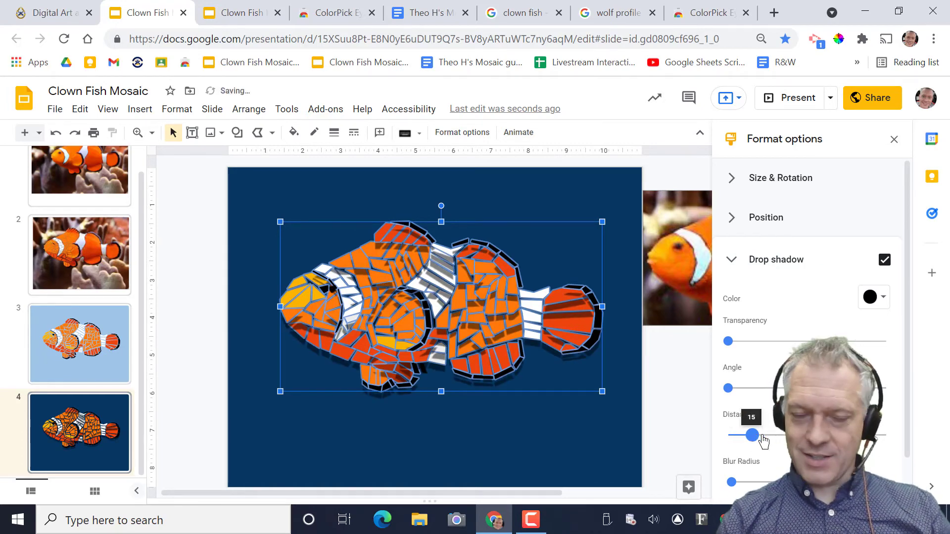
key("Left")
key("Left")
key("Left")
key("Left")
key("Left")
key("Left")
key("Left")
key("Left")
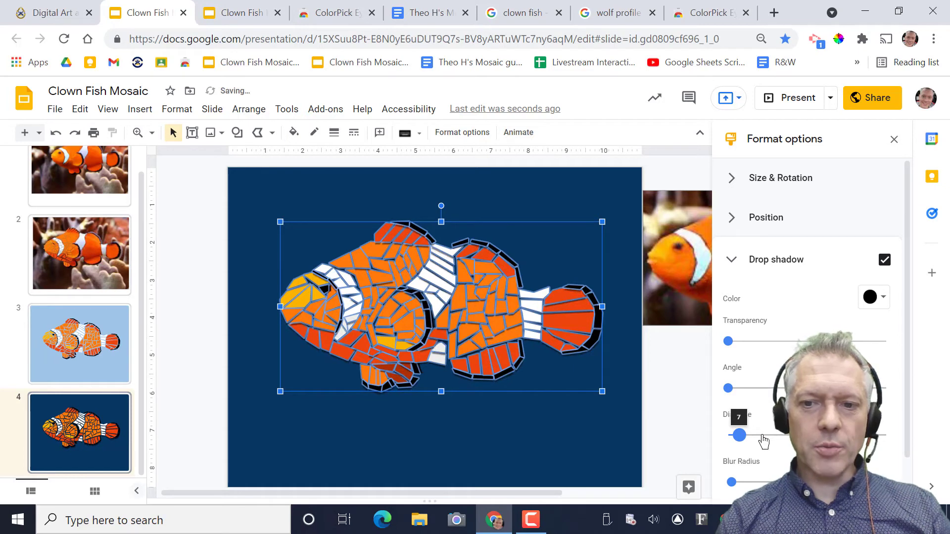
key("Left")
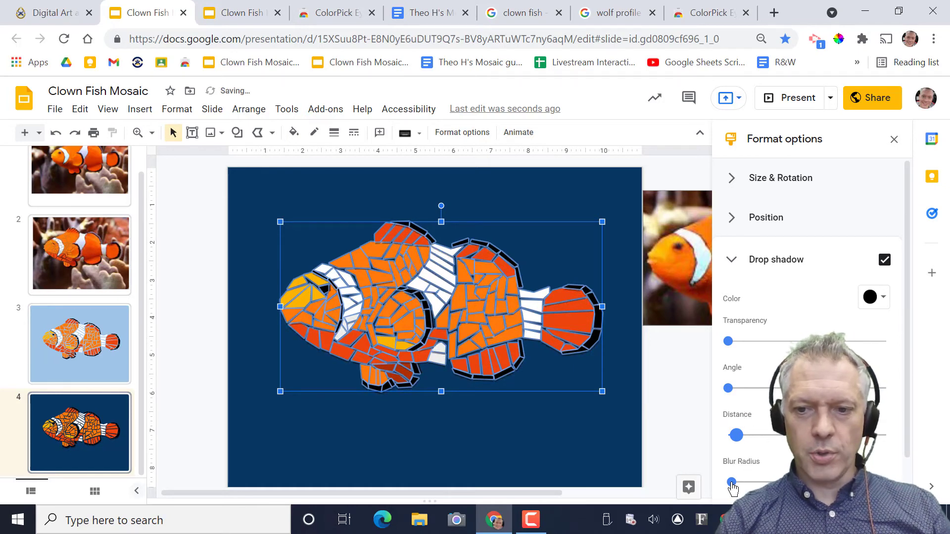
left_click_drag(732, 488, 735, 489)
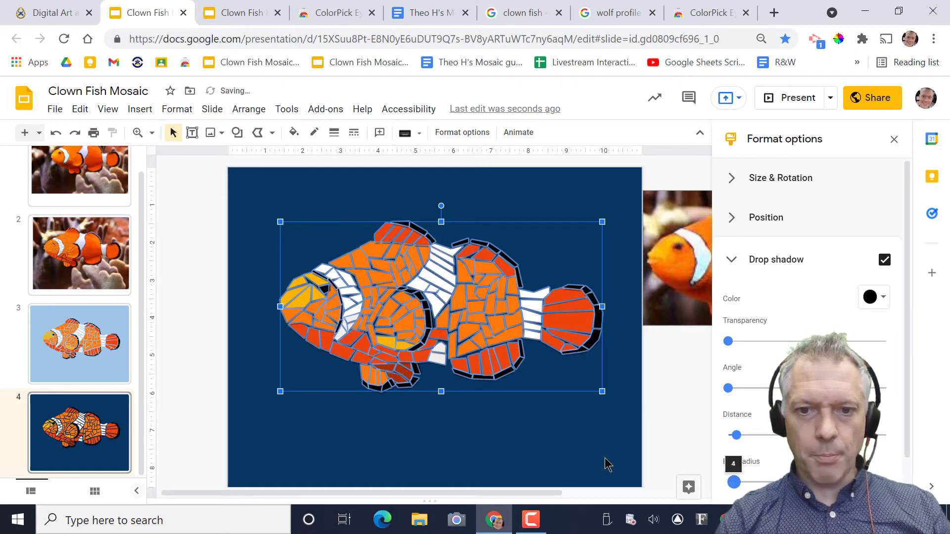
left_click(628, 361)
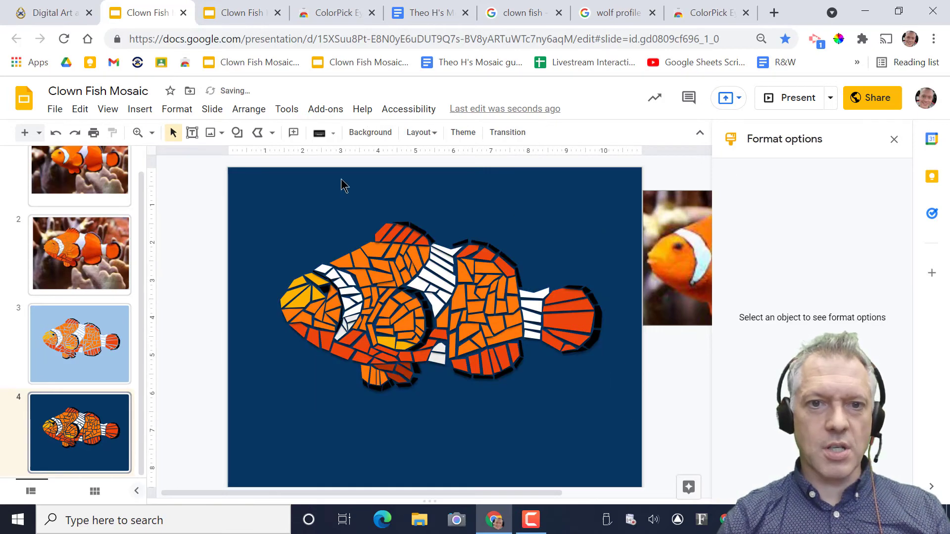
Try a white background on slide 4, undo it back to navy, and close Format options
left_click(371, 132)
left_click(562, 255)
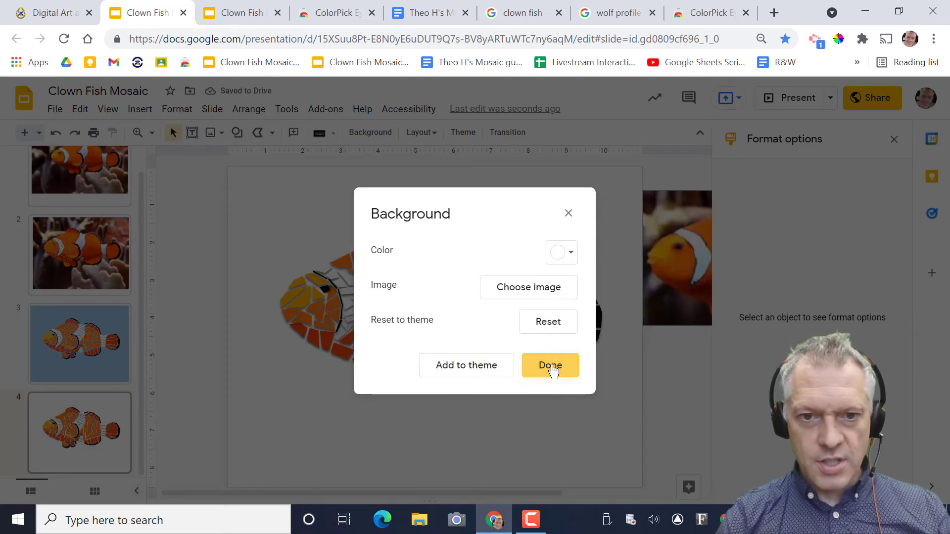
left_click(553, 371)
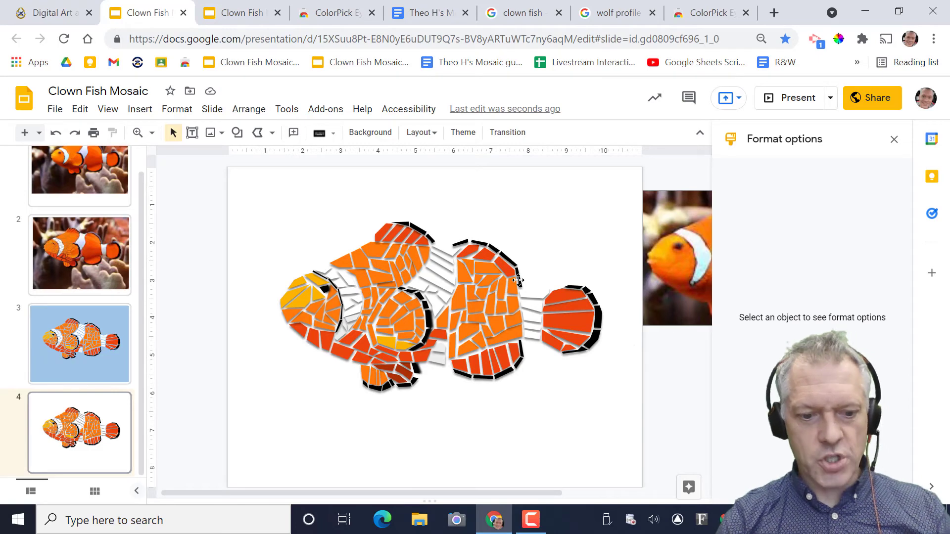
key("ctrl+z")
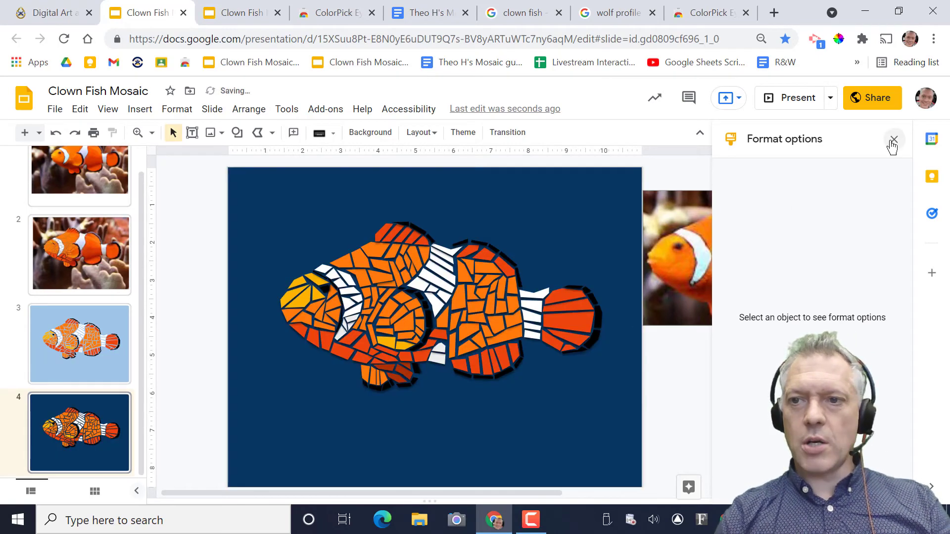
left_click(893, 141)
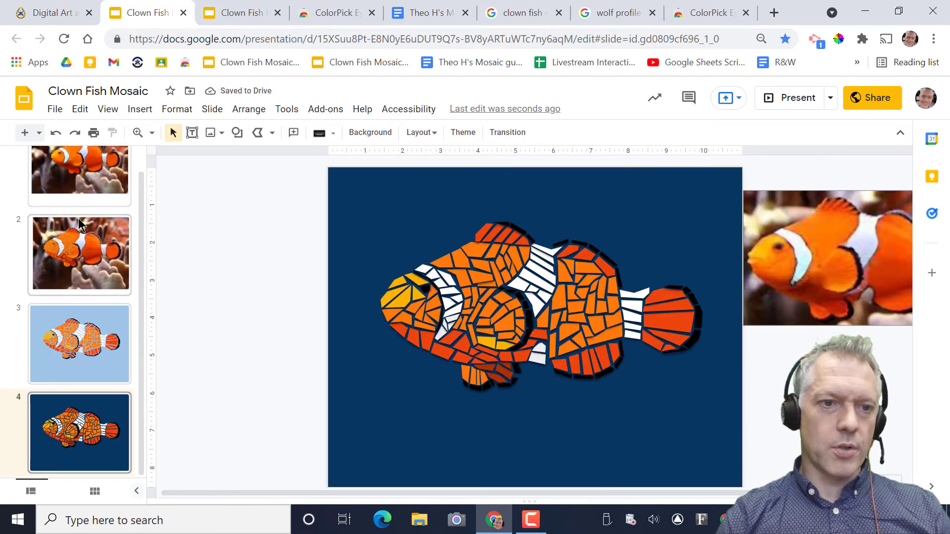
On slide 1, trace a closed polyline tile over the front of the clownfish's dorsal fin
scroll(78, 218, "up", 1)
left_click(93, 180)
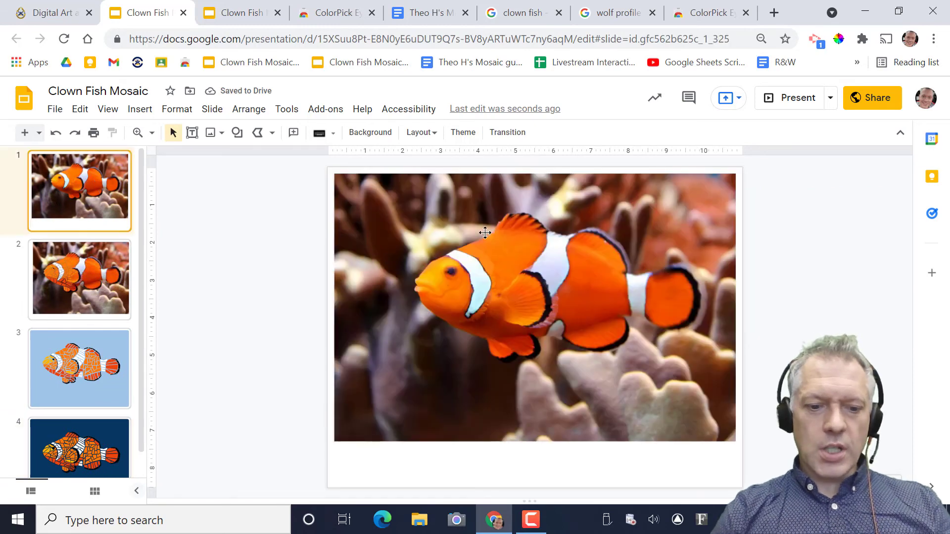
scroll(485, 233, "up", 5)
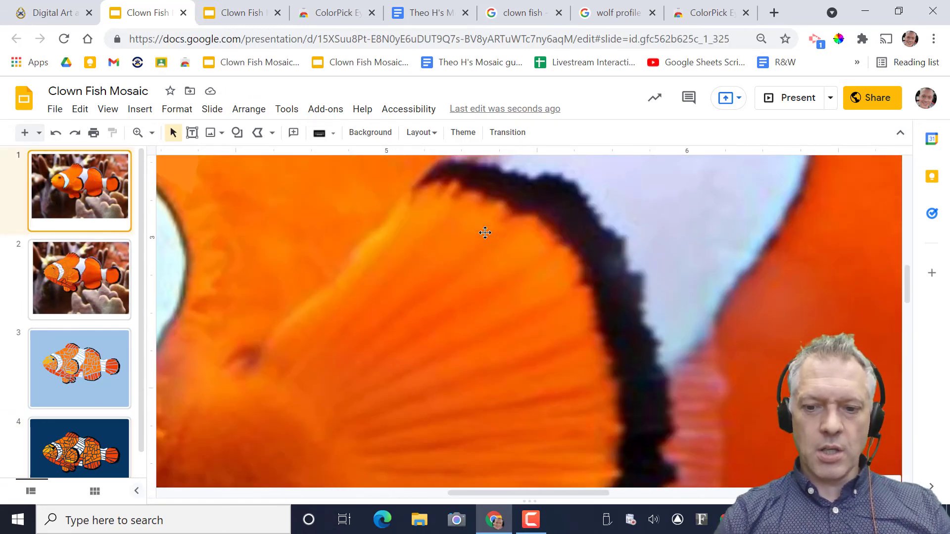
scroll(485, 232, "down", 3)
scroll(484, 232, "up", 3)
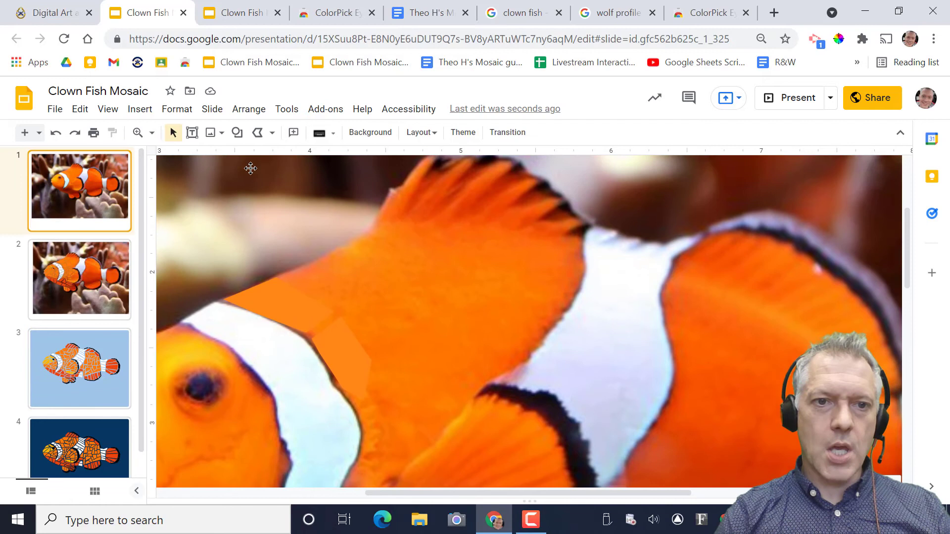
left_click(257, 132)
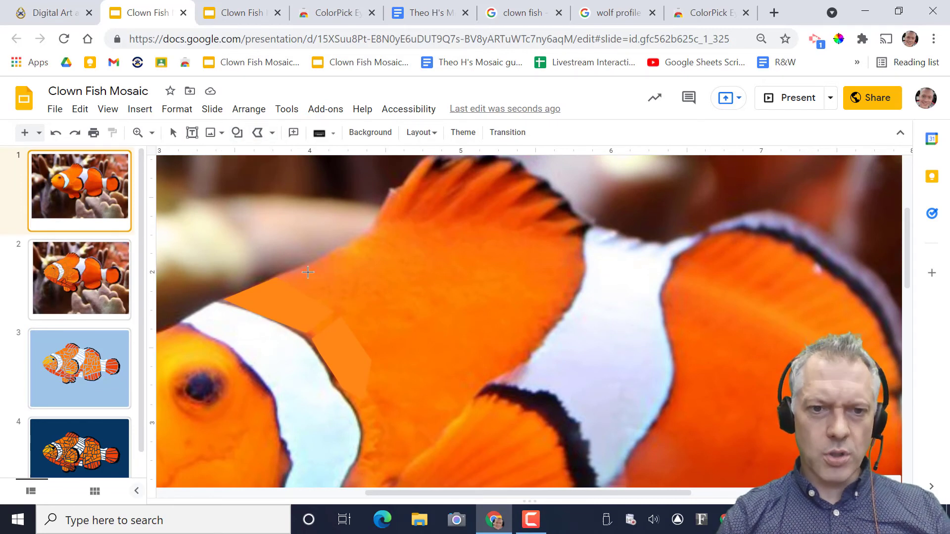
left_click(333, 252)
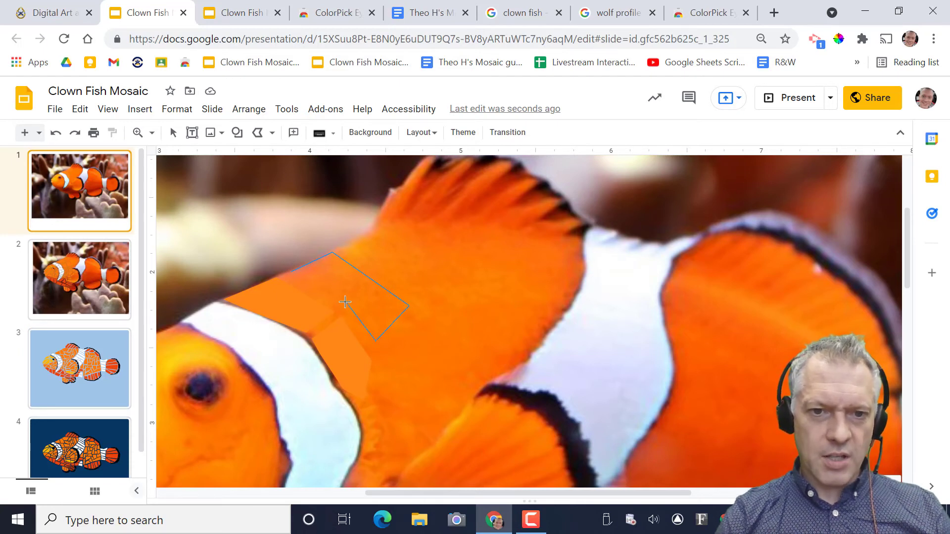
left_click(294, 273)
Paint-format the new tile with the neighbouring tile's orange fill and thin border
left_click(263, 294)
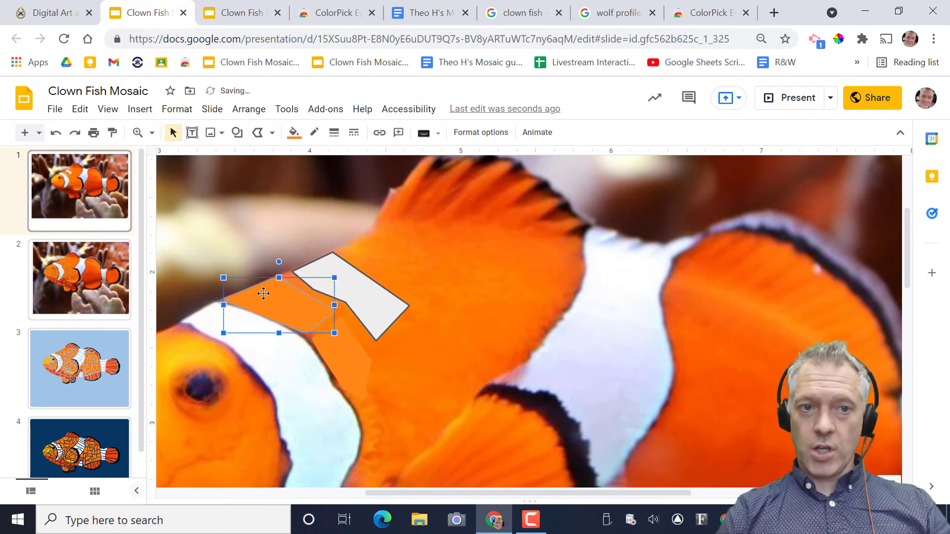
left_click(112, 132)
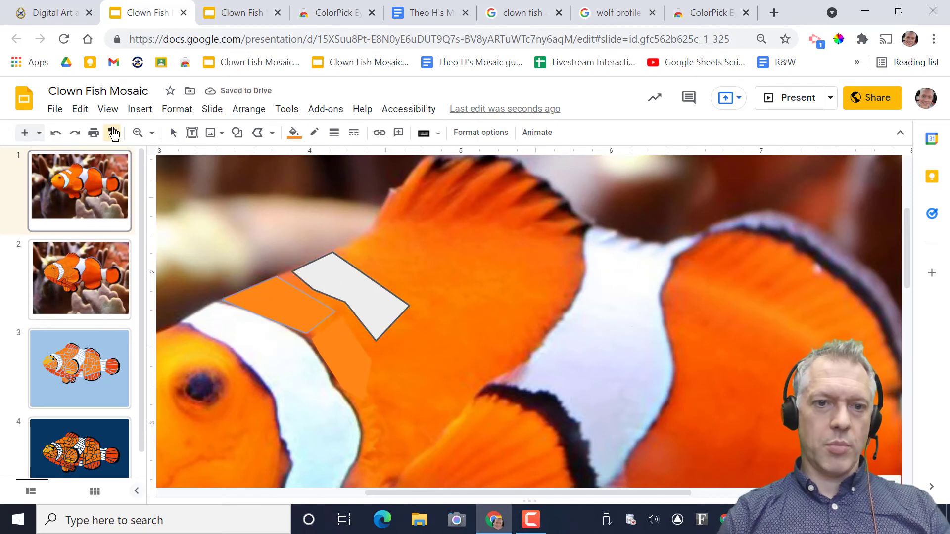
left_click(330, 280)
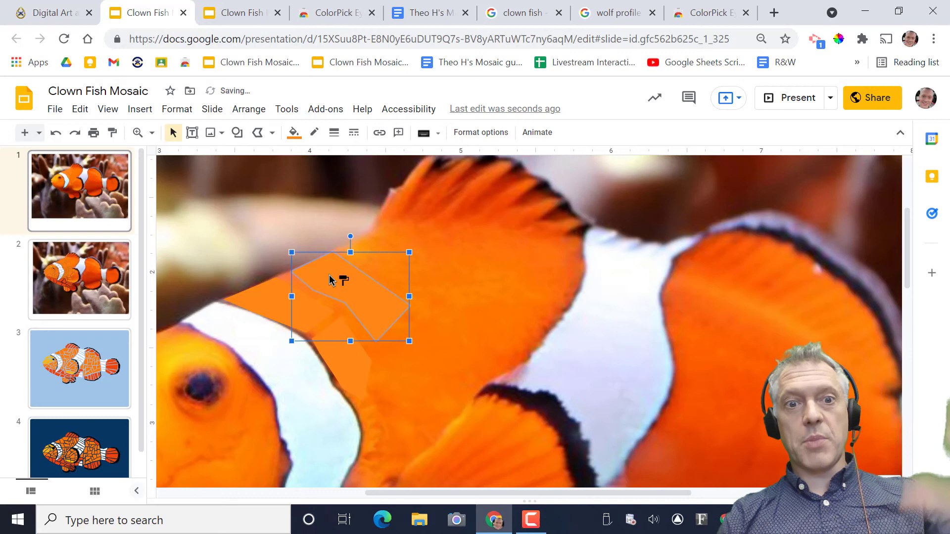
Start another polyline along the fin, then cancel it and zoom back out
left_click(257, 132)
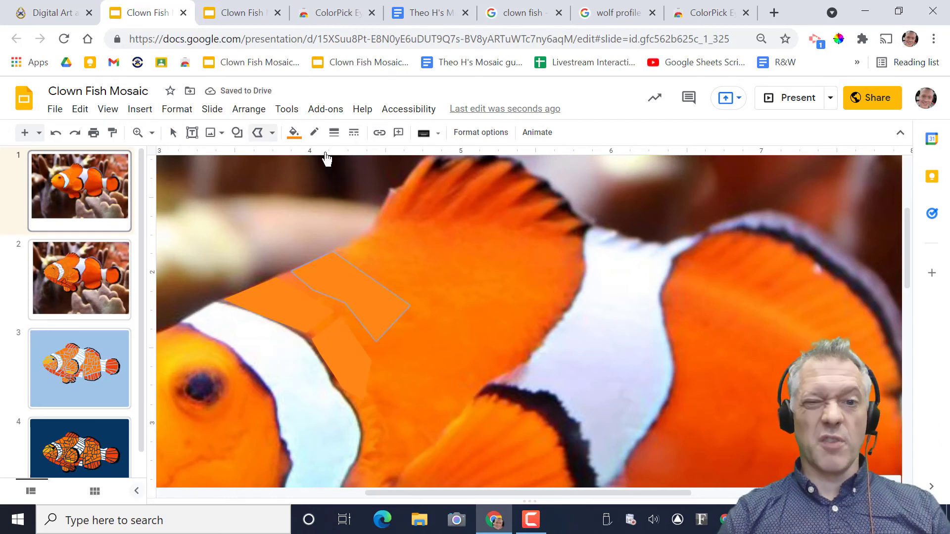
left_click(430, 200)
left_click(554, 327)
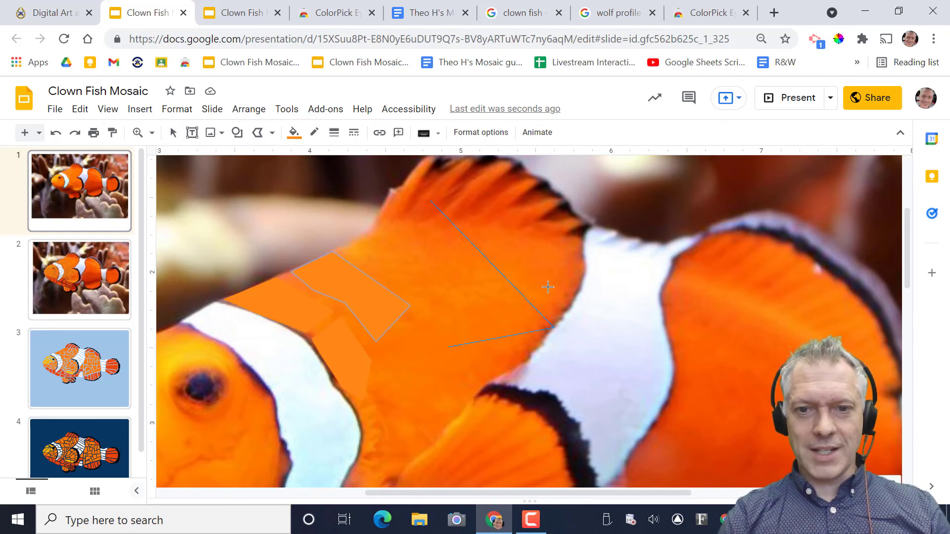
key("Escape")
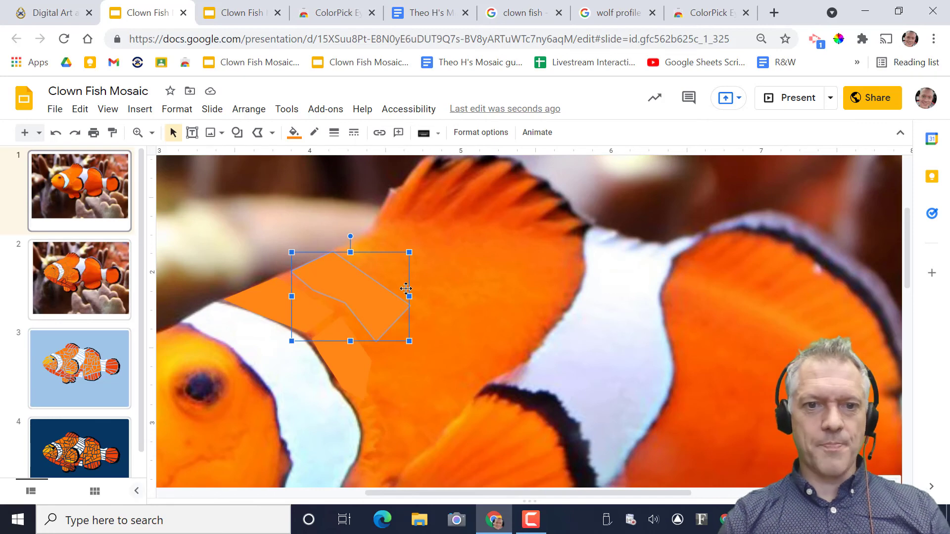
scroll(406, 288, "down", 3)
scroll(406, 288, "down", 2)
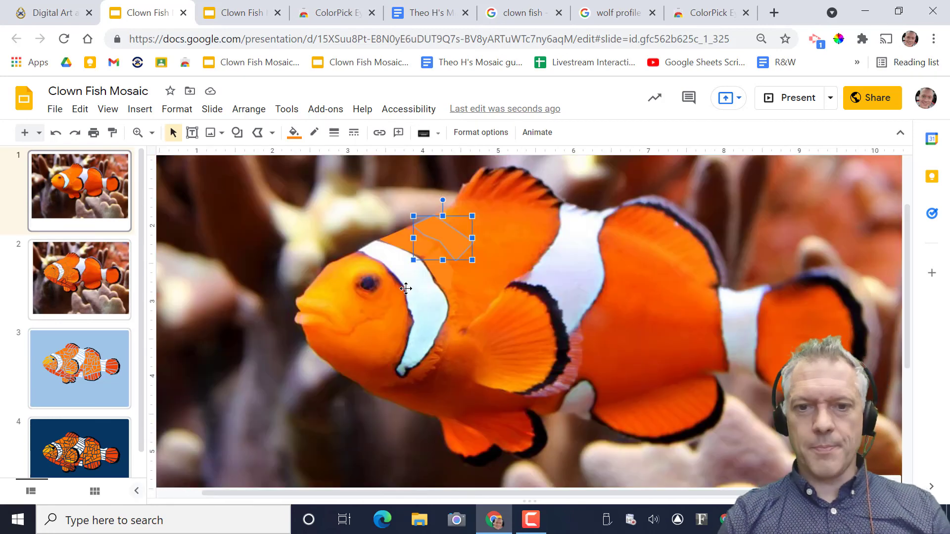
left_click(426, 13)
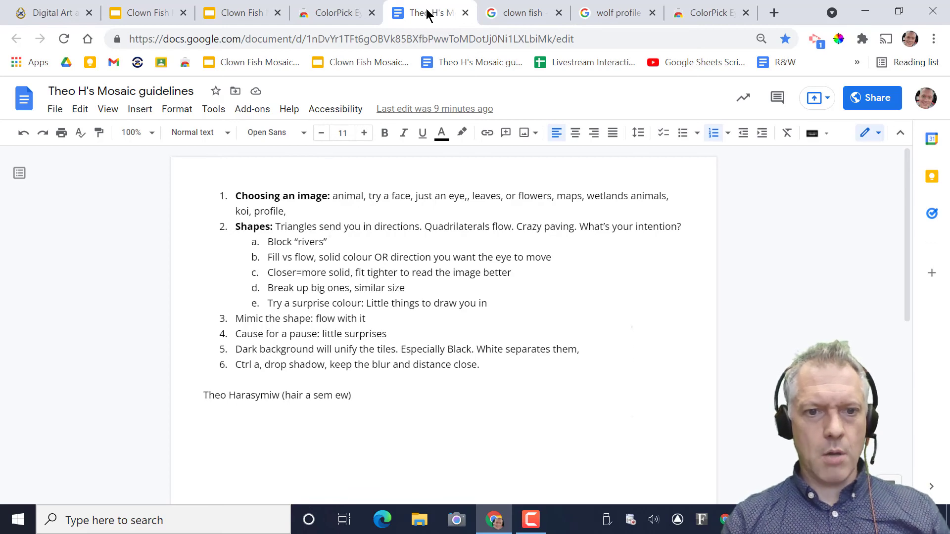
left_click(147, 15)
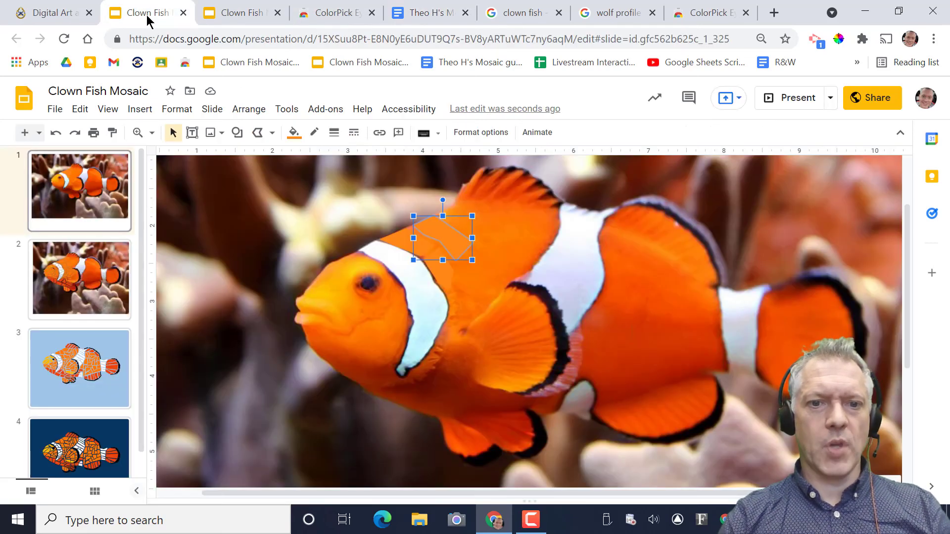
Deselect the new tile and return to slide 4 with the finished mosaic clownfish
left_click(107, 194)
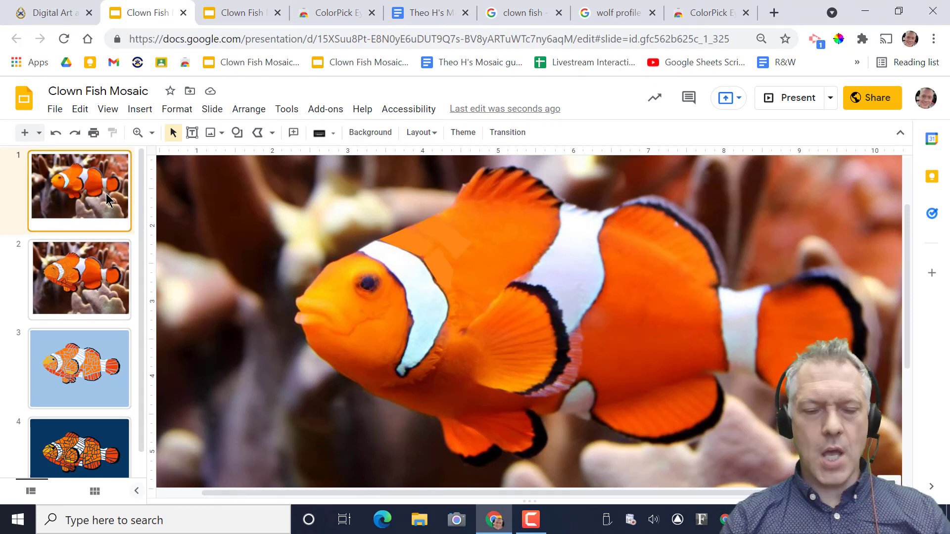
left_click(82, 435)
scroll(555, 331, "down", 3)
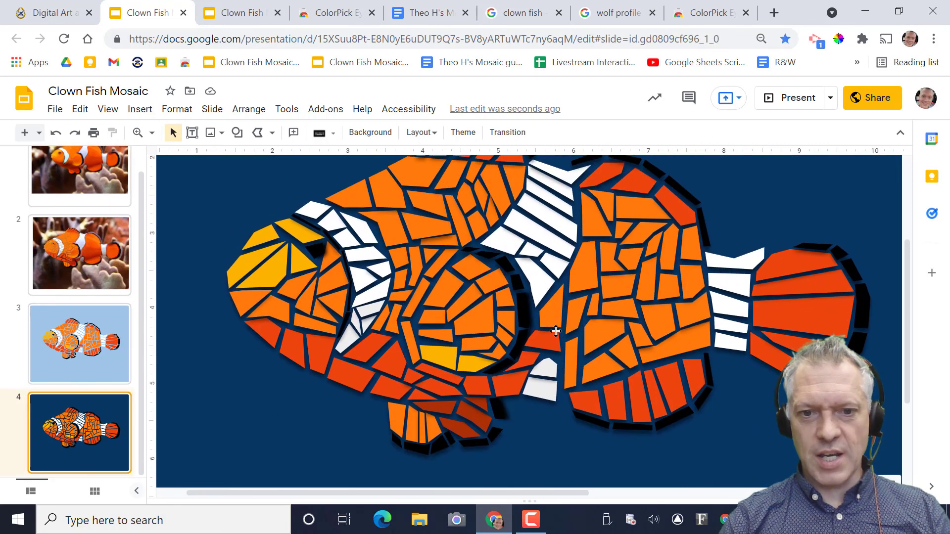